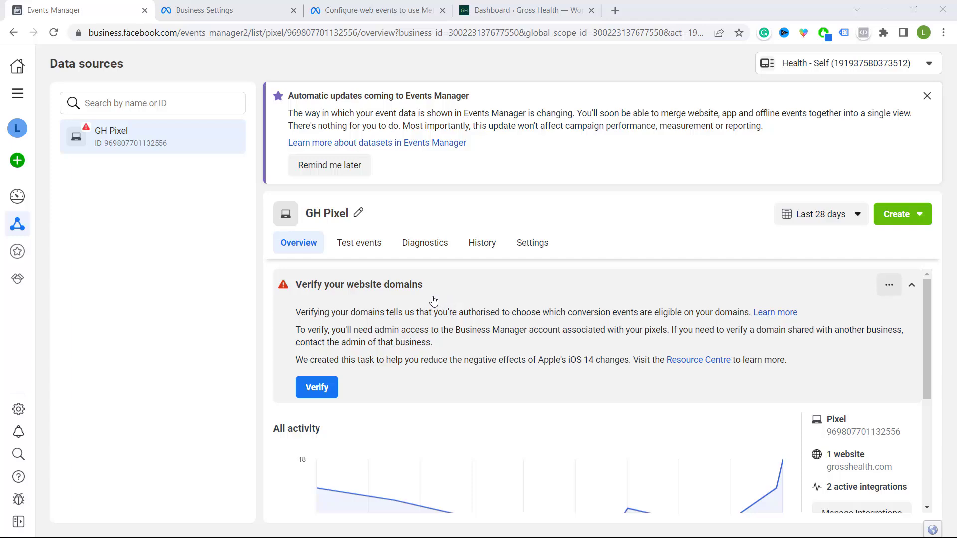
Switch to Meta Business settings and open the Domains page under Brand safety and suitability
left_click(208, 14)
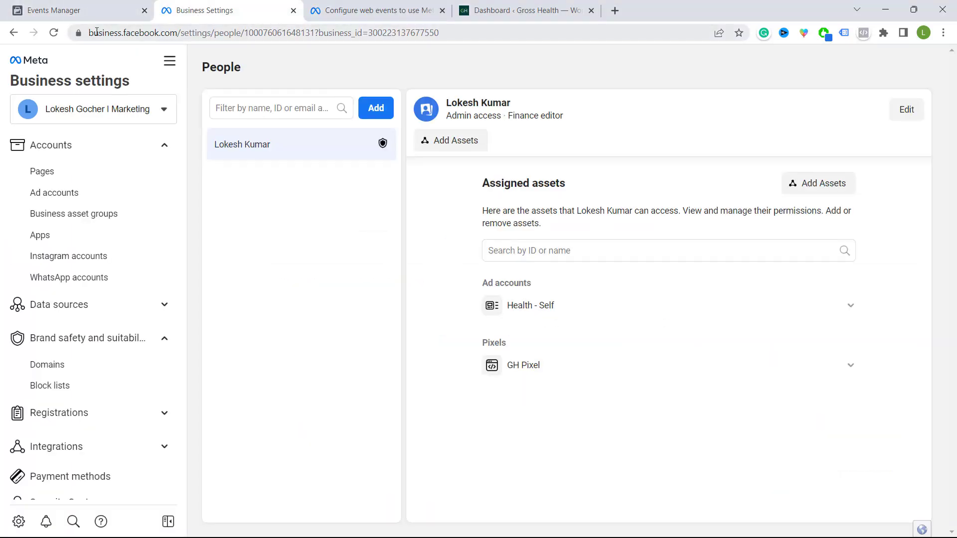
scroll(113, 190, "up", 2)
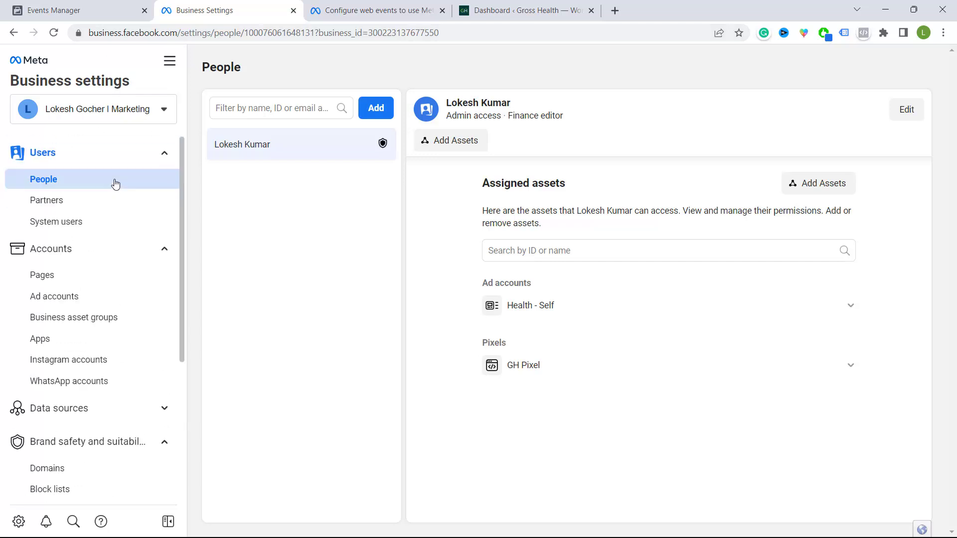
scroll(110, 165, "down", 2)
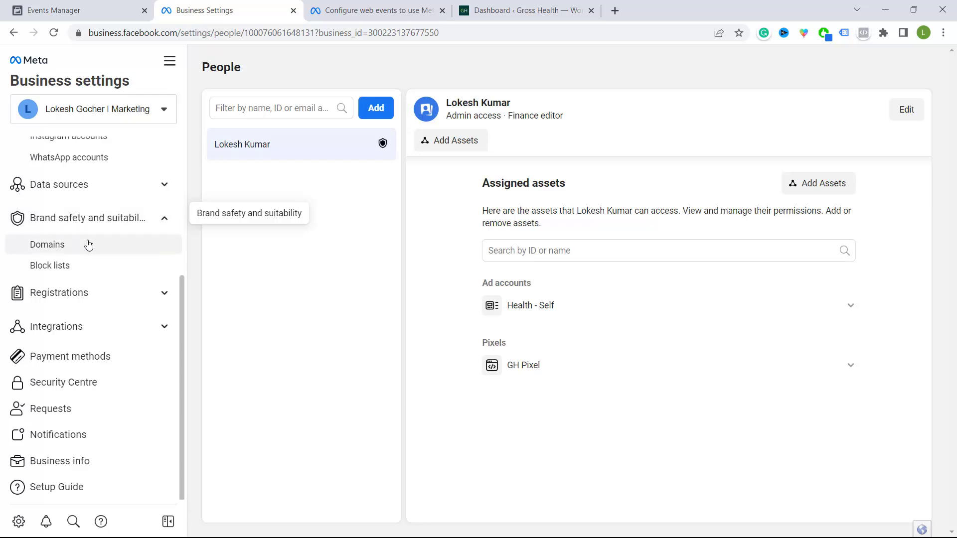
left_click(48, 245)
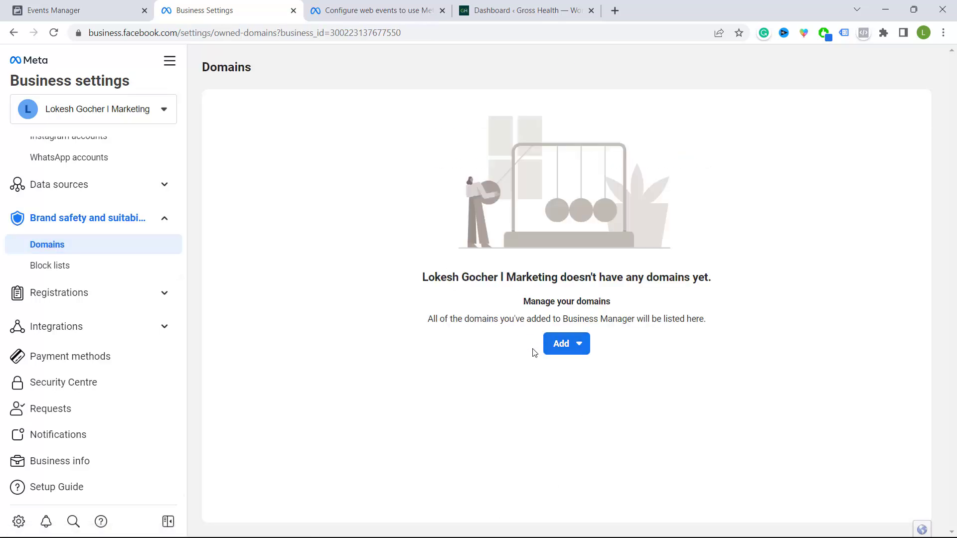
Create a new domain entry for grosshealth.com in the business account
left_click(580, 348)
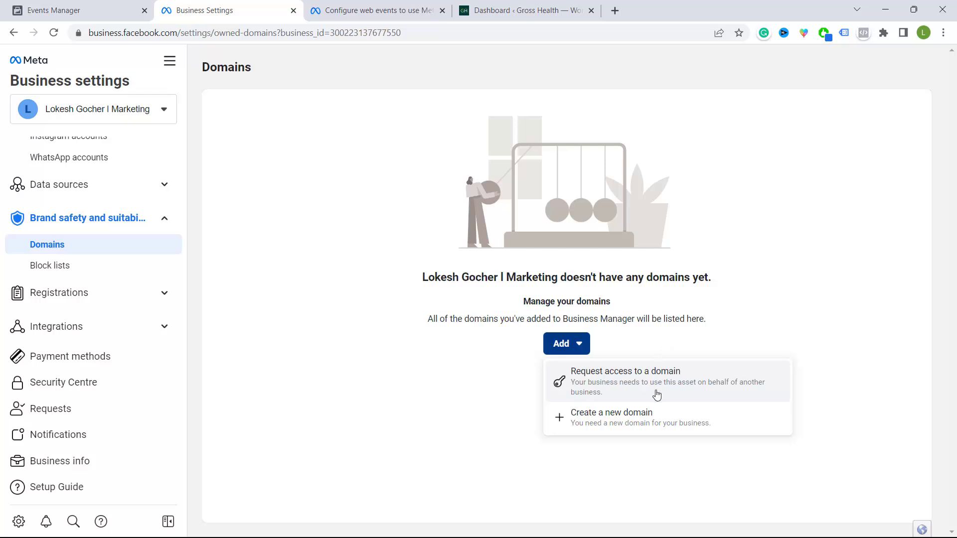
left_click(620, 420)
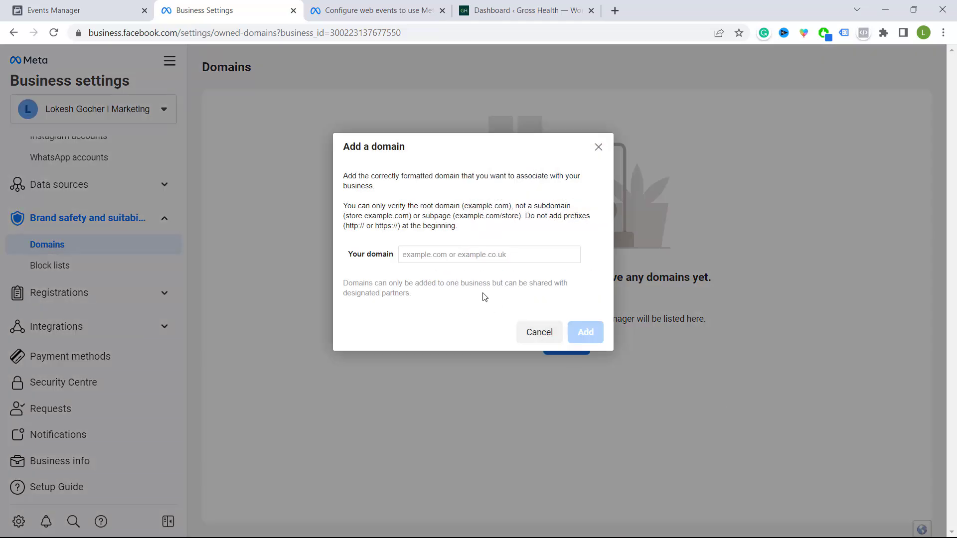
left_click(443, 256)
key("ctrl+v")
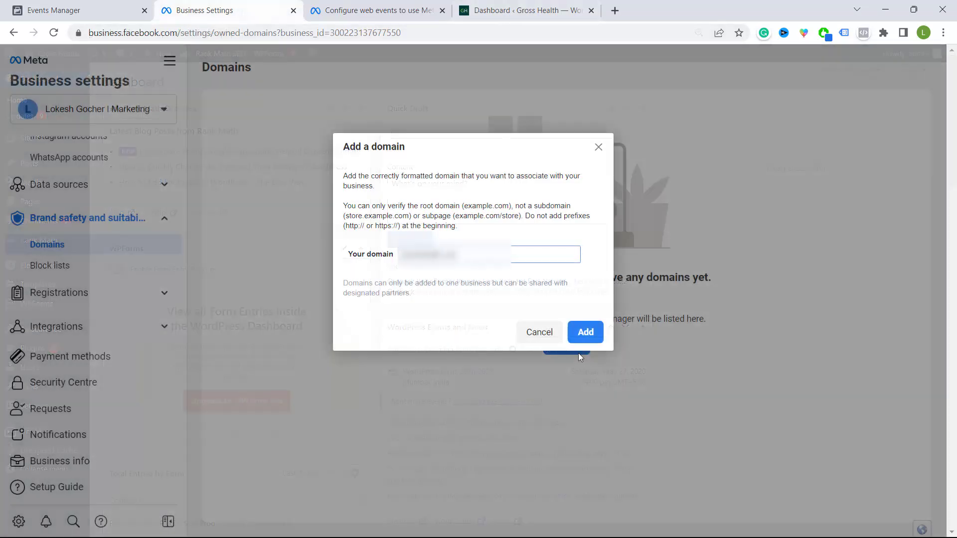
left_click(584, 332)
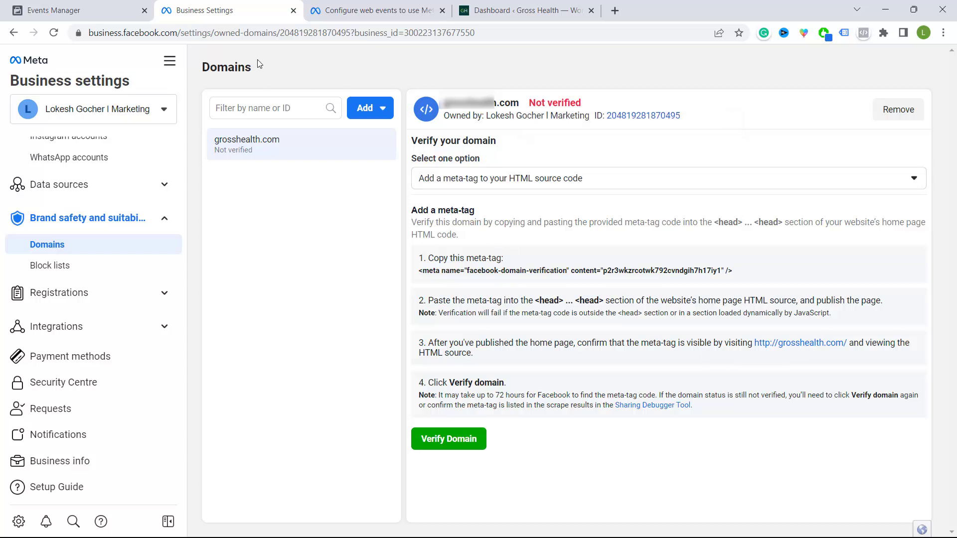
Review the HTML file upload and DNS TXT verification methods for grosshealth.com, returning to the meta-tag method
left_click_drag(530, 103, 582, 102)
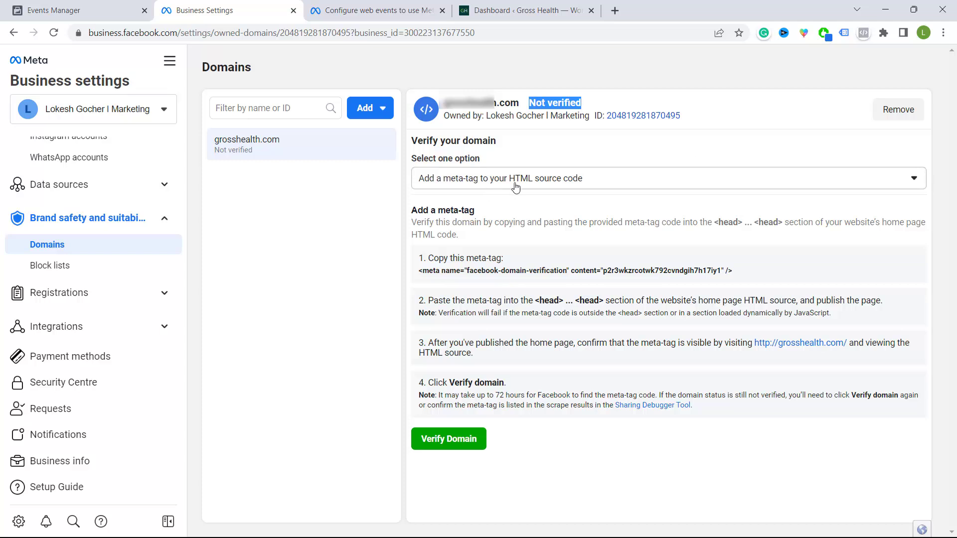
left_click(597, 187)
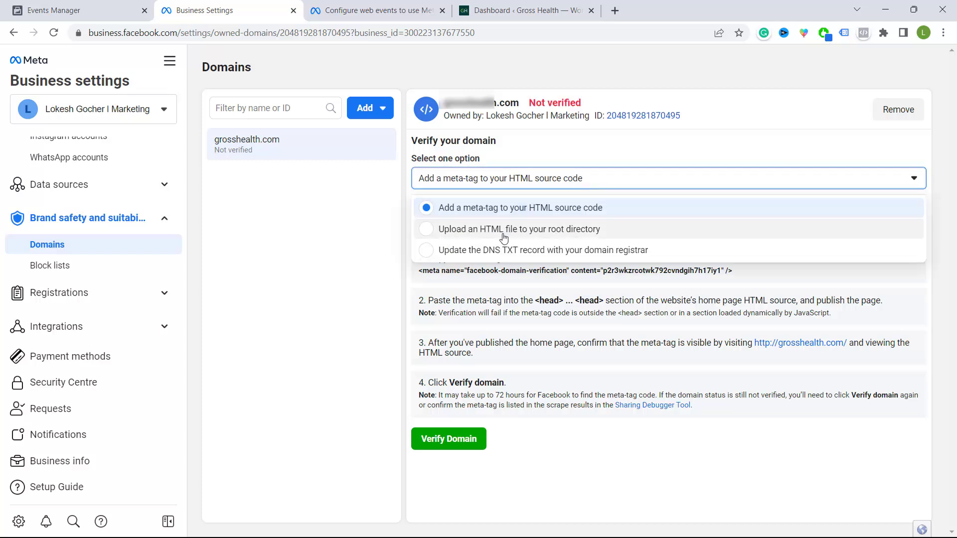
left_click(491, 231)
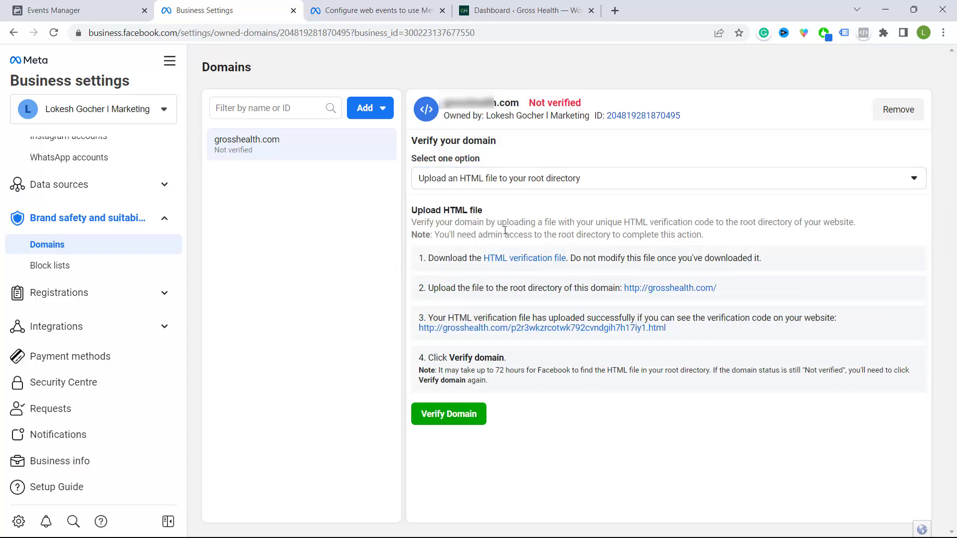
left_click(530, 185)
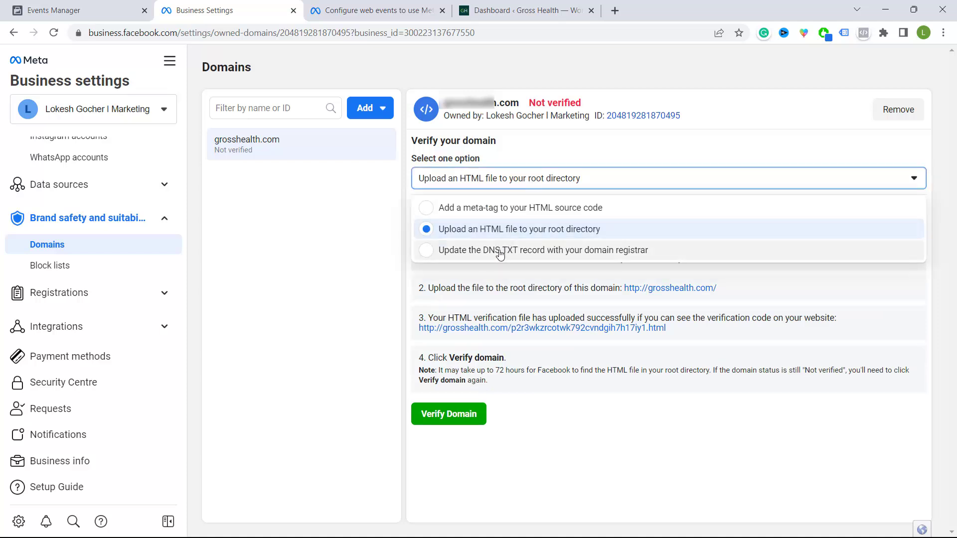
left_click(500, 253)
left_click(524, 184)
left_click(508, 206)
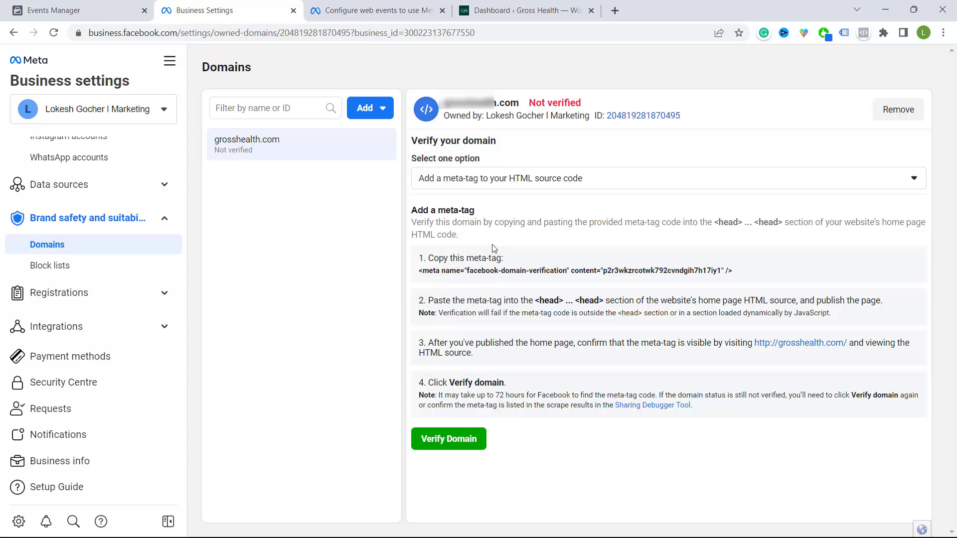
Copy the domain's verification meta-tag and switch to the WordPress dashboard of the Gross Health site
left_click(439, 272)
left_click(459, 272)
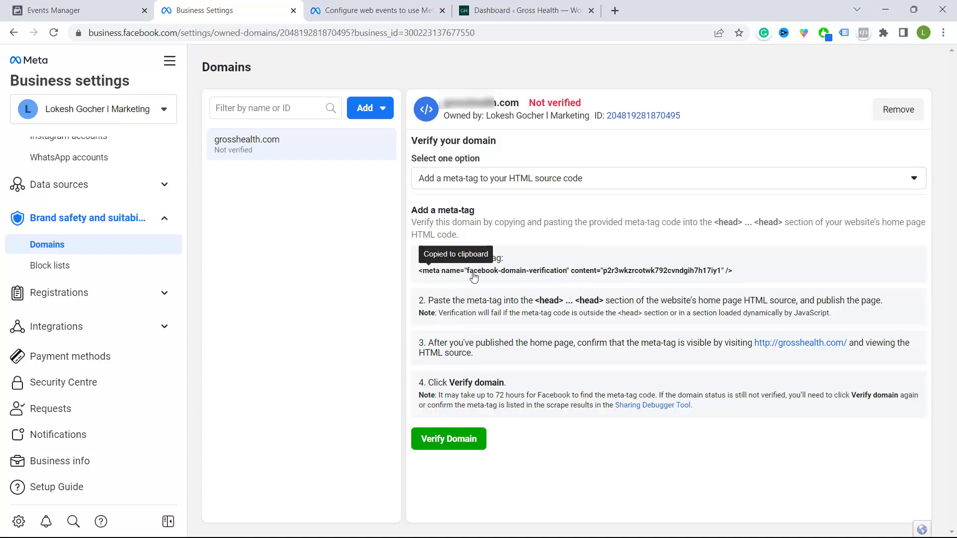
left_click(524, 12)
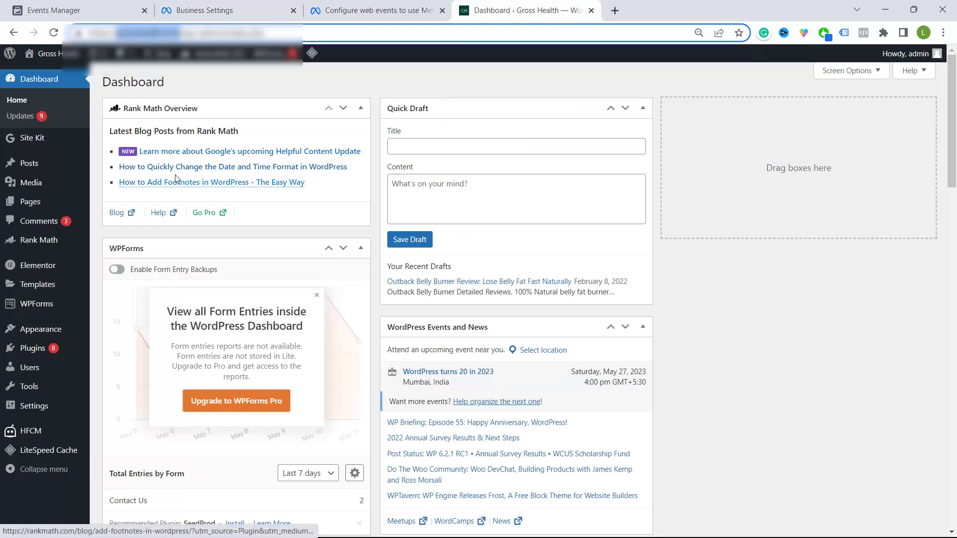
Open the Neve theme's header.php file in the Theme File Editor
mouse_move(70, 314)
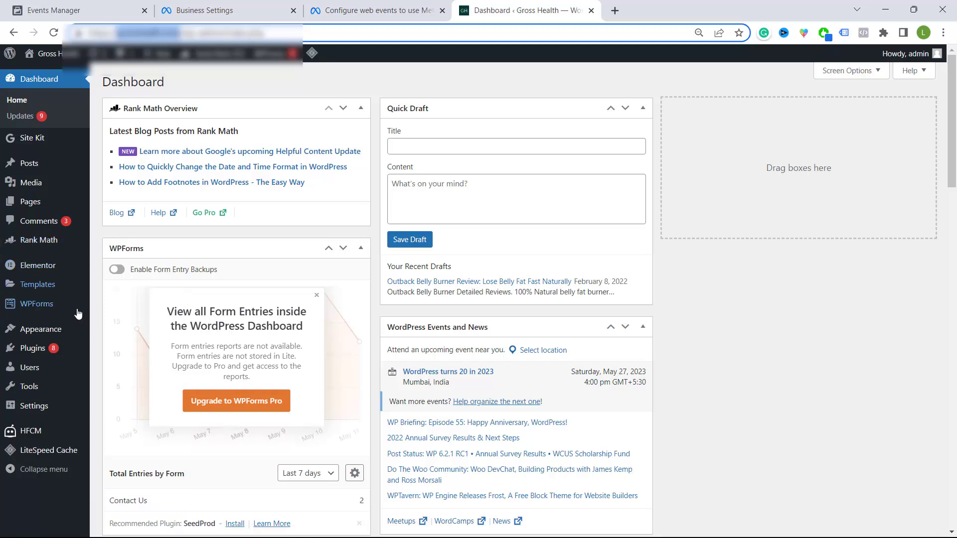
mouse_move(50, 337)
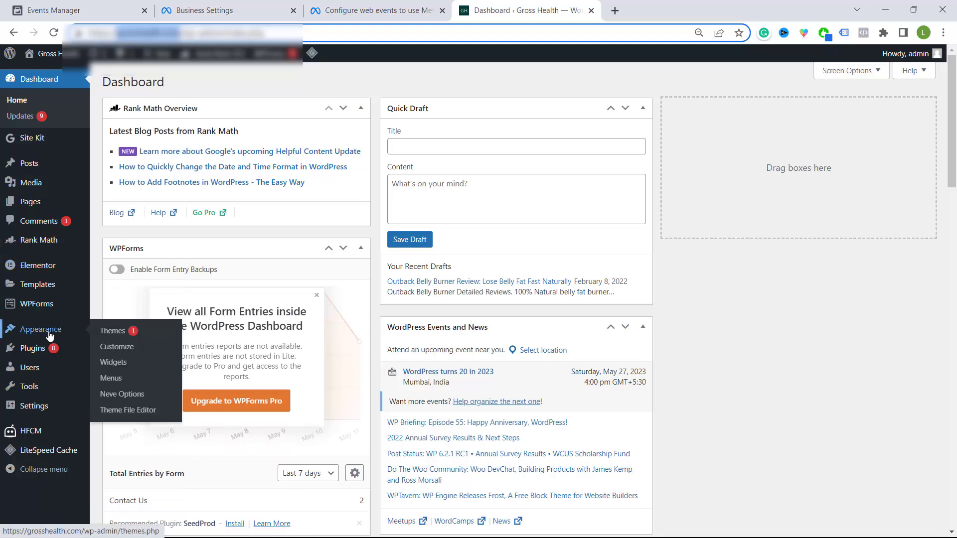
left_click(122, 411)
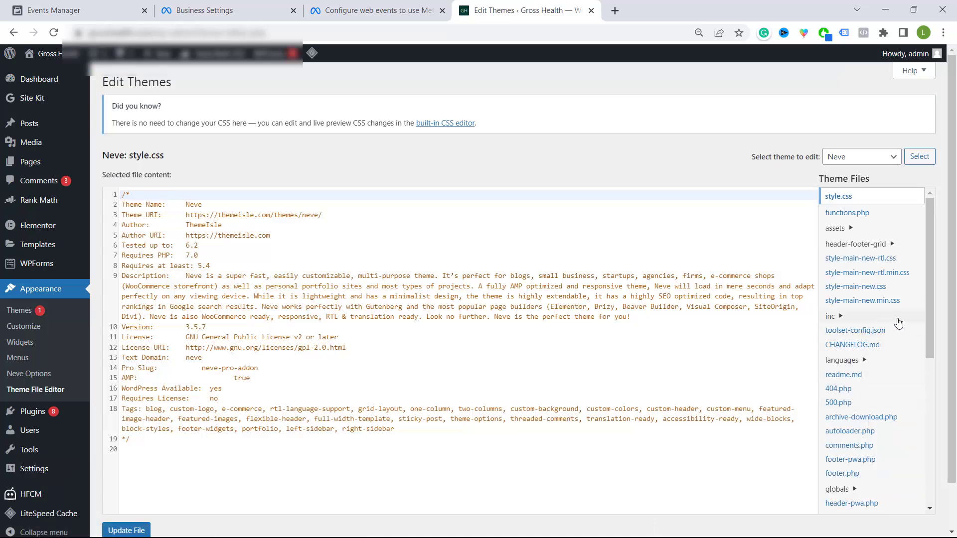
scroll(898, 318, "down", 4)
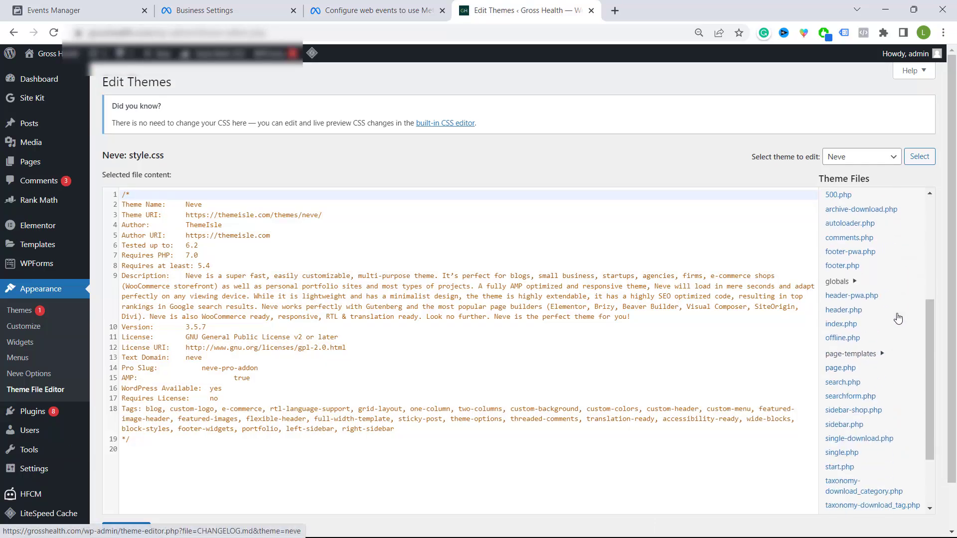
left_click(847, 316)
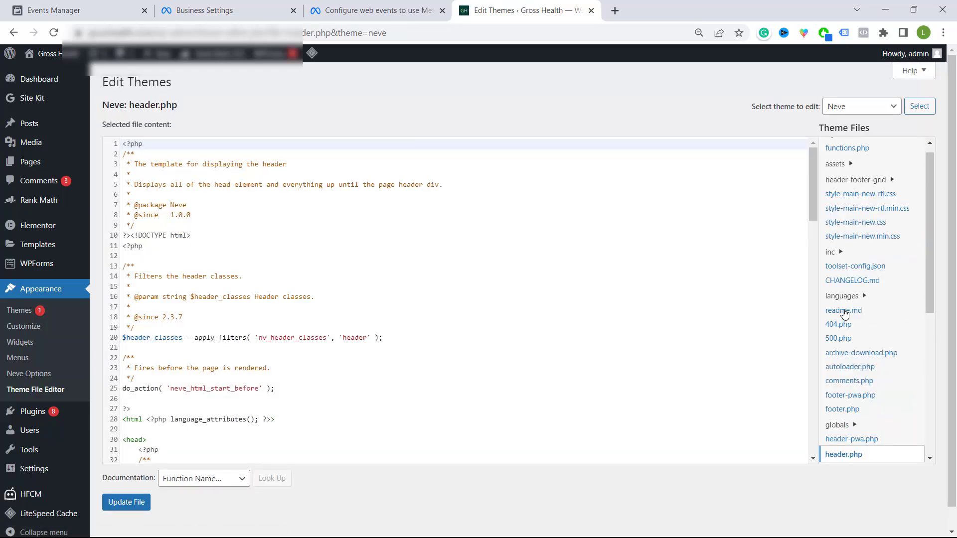
Insert the copied Facebook domain-verification meta-tag on its own line just before the closing head tag in header.php
scroll(407, 326, "down", 6)
scroll(406, 326, "up", 2)
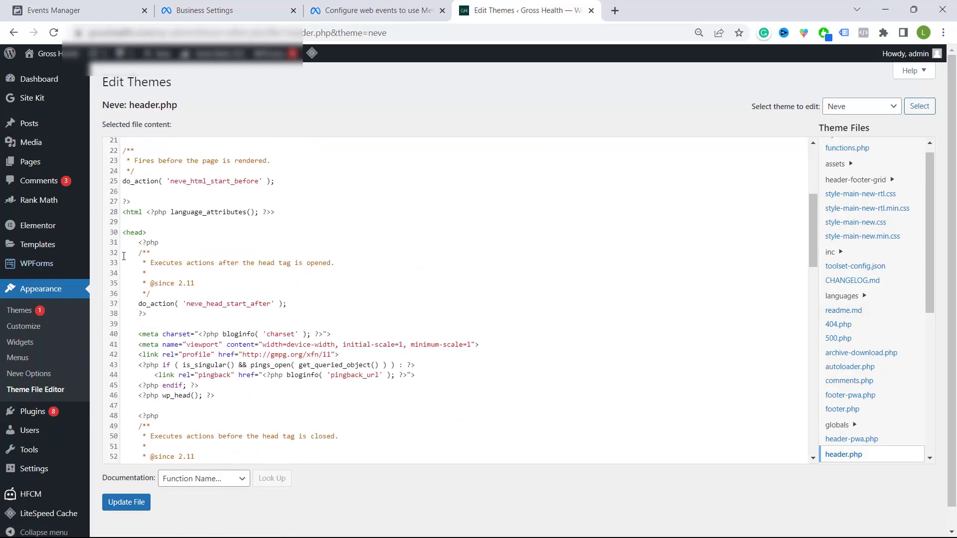
double_click(134, 233)
scroll(203, 262, "down", 2)
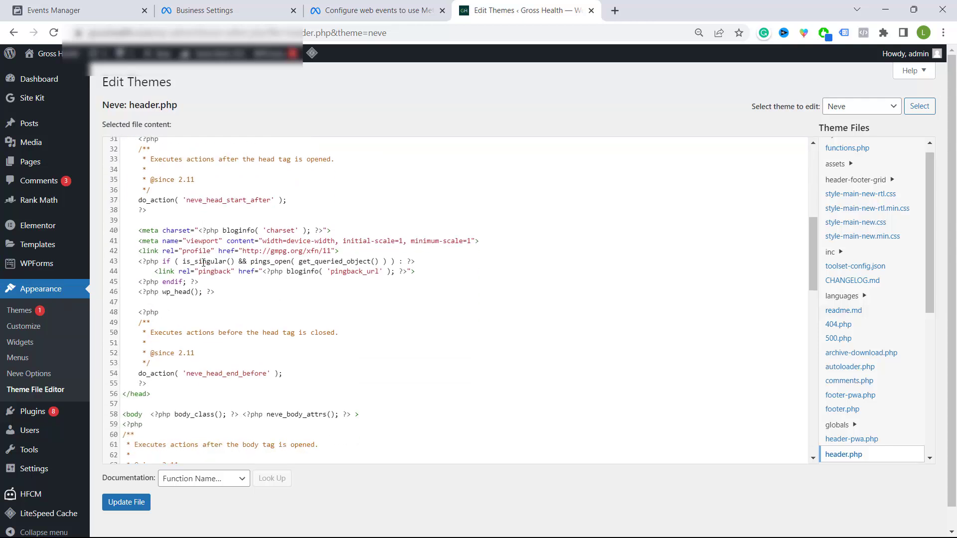
left_click(155, 395)
left_click(155, 385)
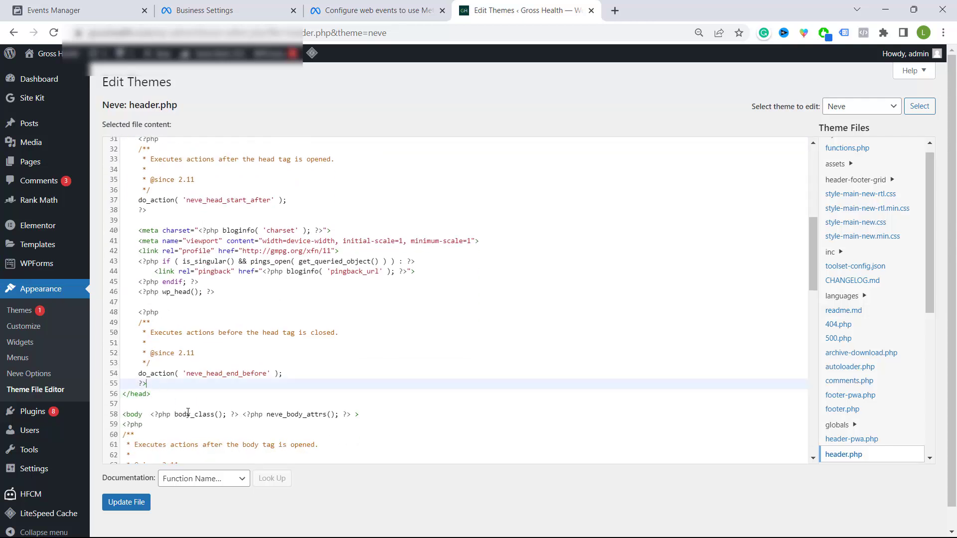
key("ctrl+v")
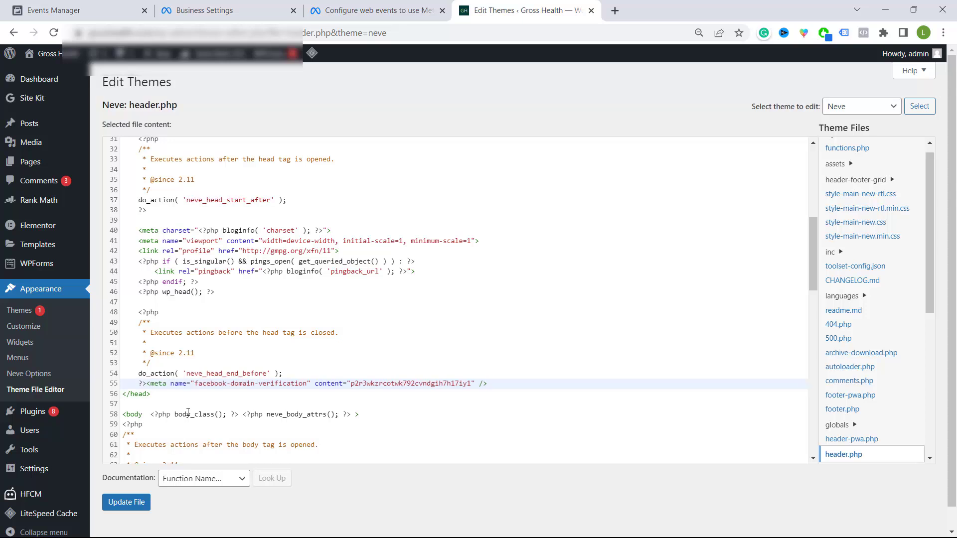
left_click(146, 384)
key("Return")
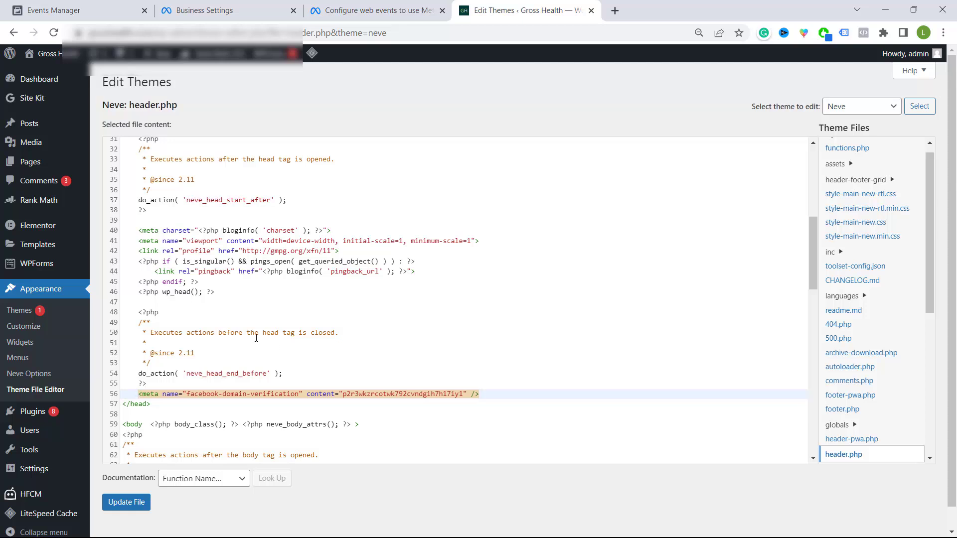
Leave header.php without saving and open the list of all snippets in the HFCM plugin
scroll(91, 374, "down", 1)
mouse_move(35, 473)
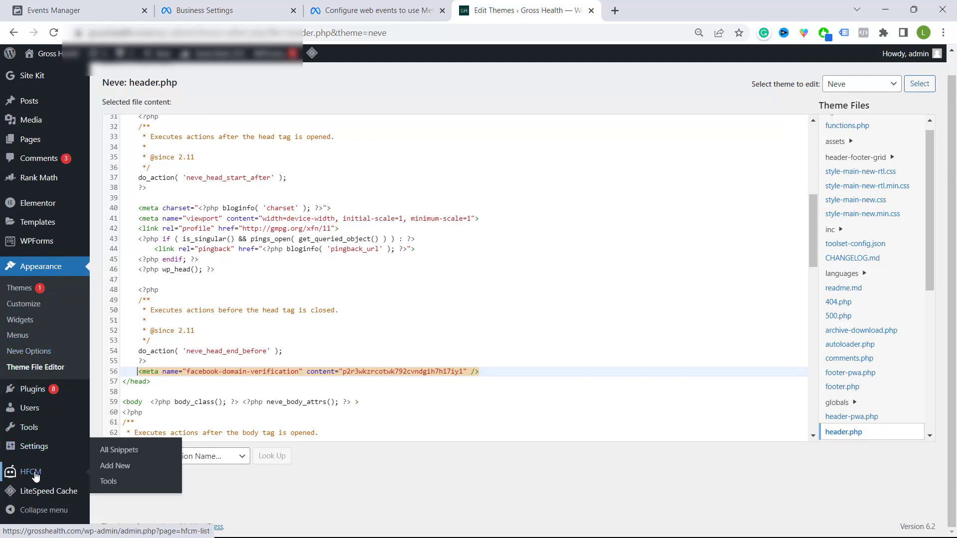
left_click(113, 451)
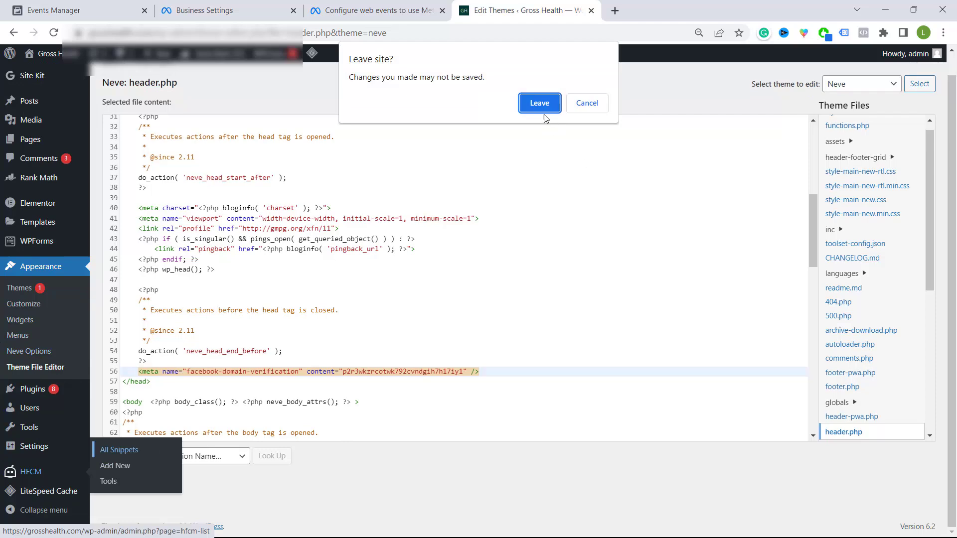
left_click(541, 104)
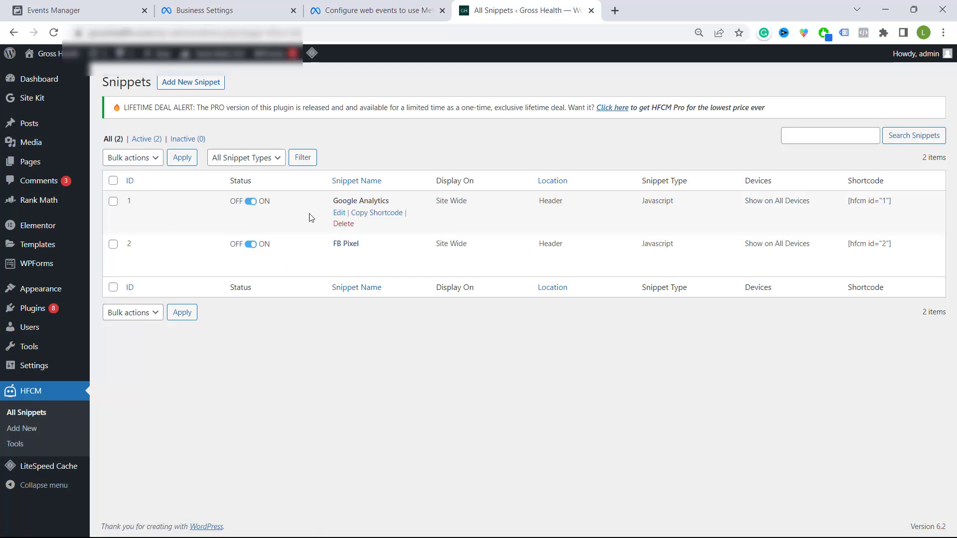
Examine the settings of the existing Google Analytics snippet and return to the snippet list
left_click(341, 214)
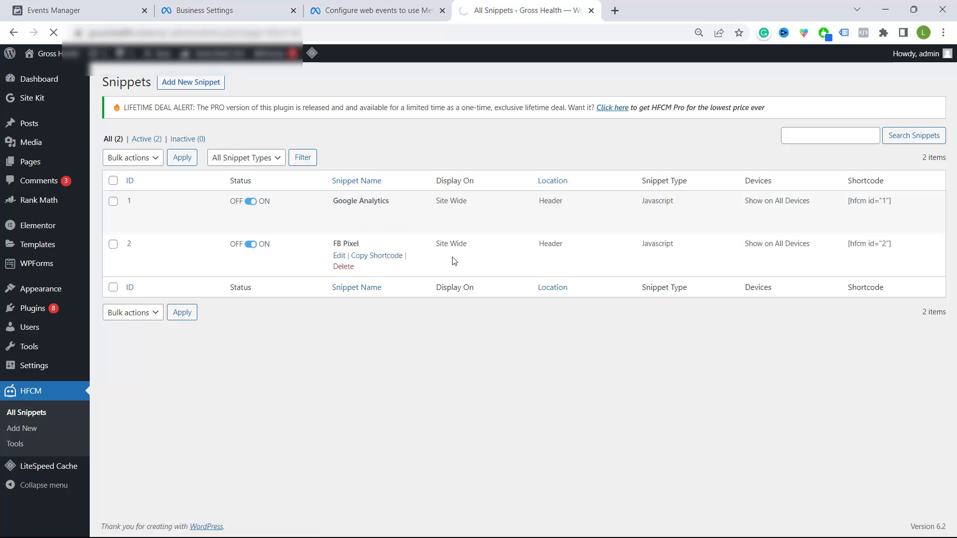
scroll(499, 257, "down", 3)
scroll(541, 256, "up", 3)
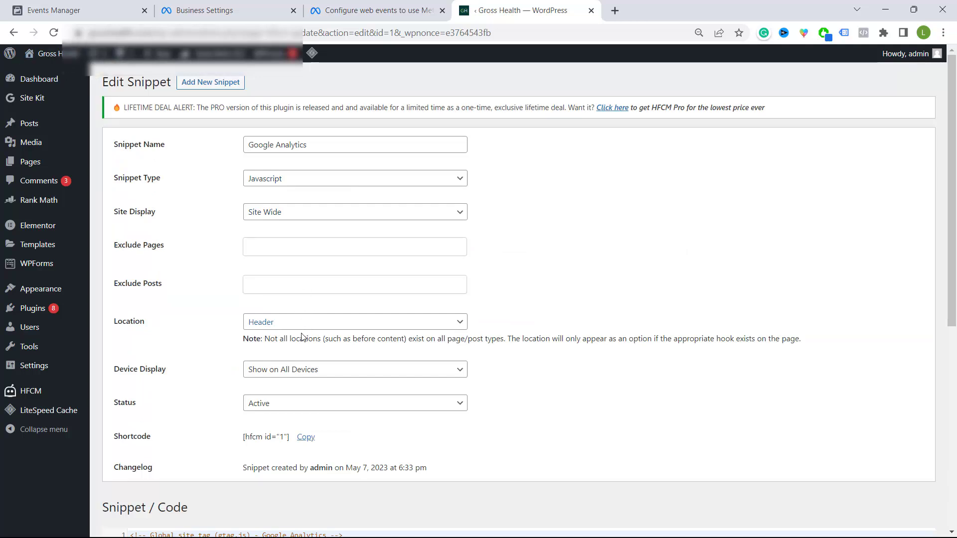
left_click(14, 33)
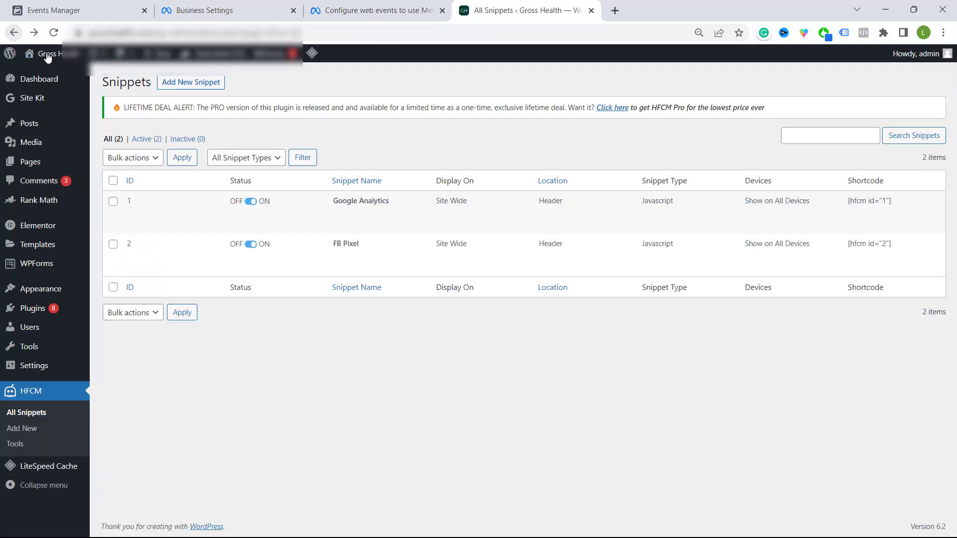
Start a new HFCM snippet named "verify domain" with the snippet type HTML
left_click(173, 89)
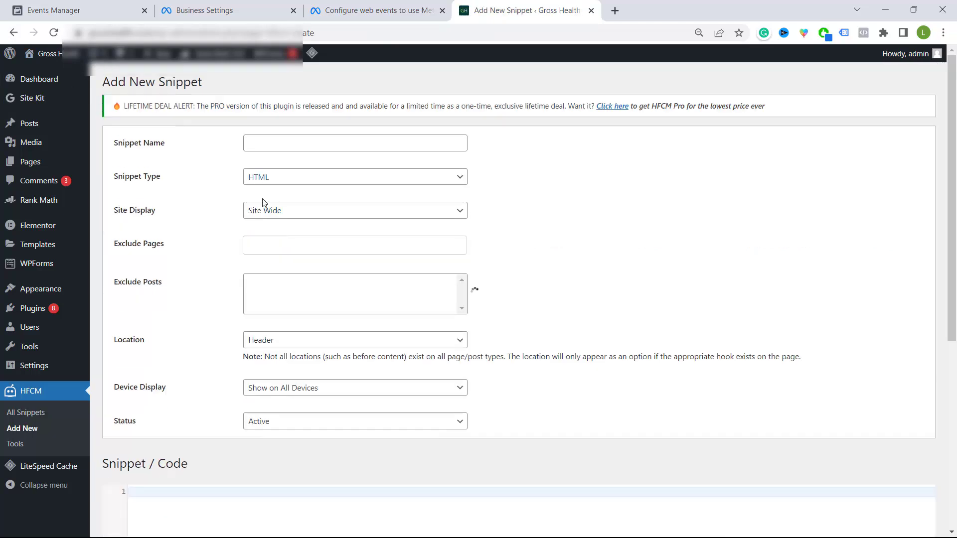
left_click(270, 143)
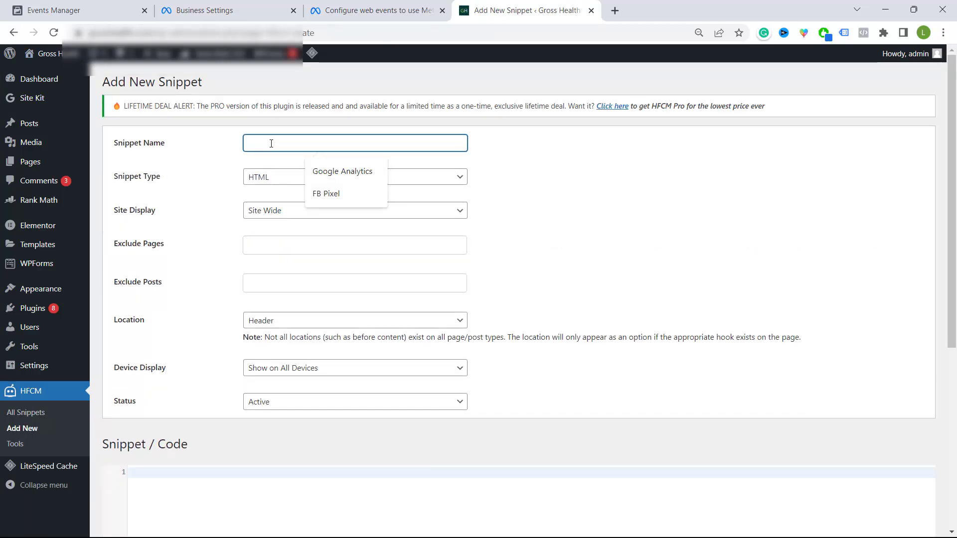
type("verify domain")
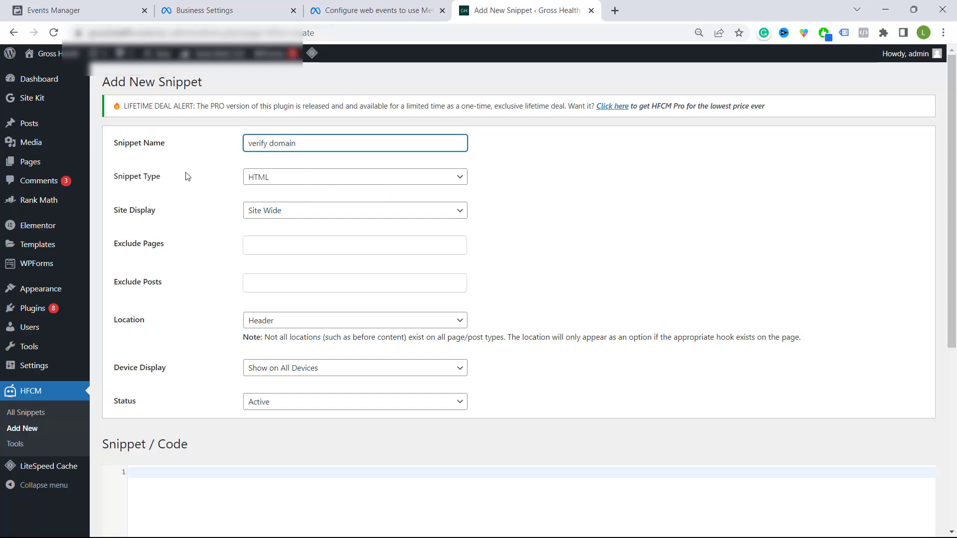
left_click(264, 178)
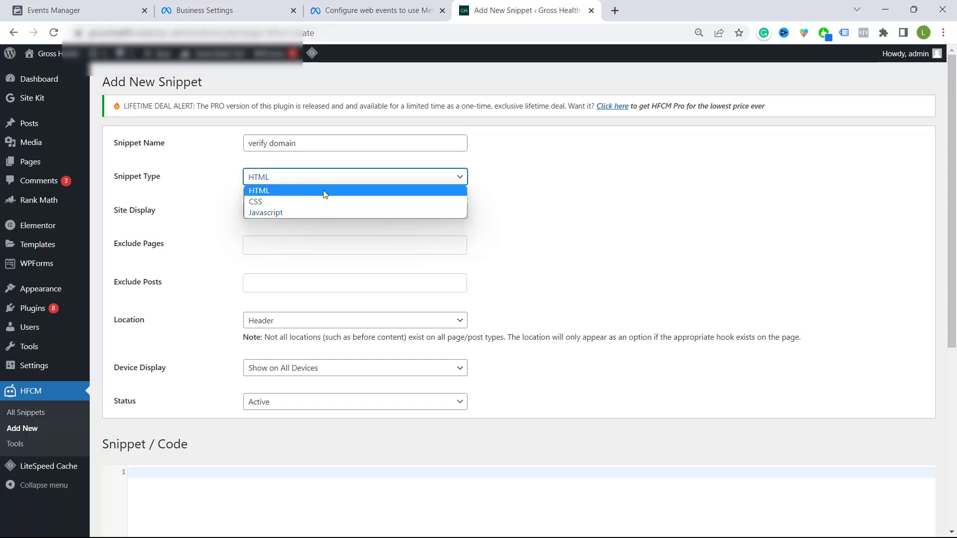
left_click(282, 178)
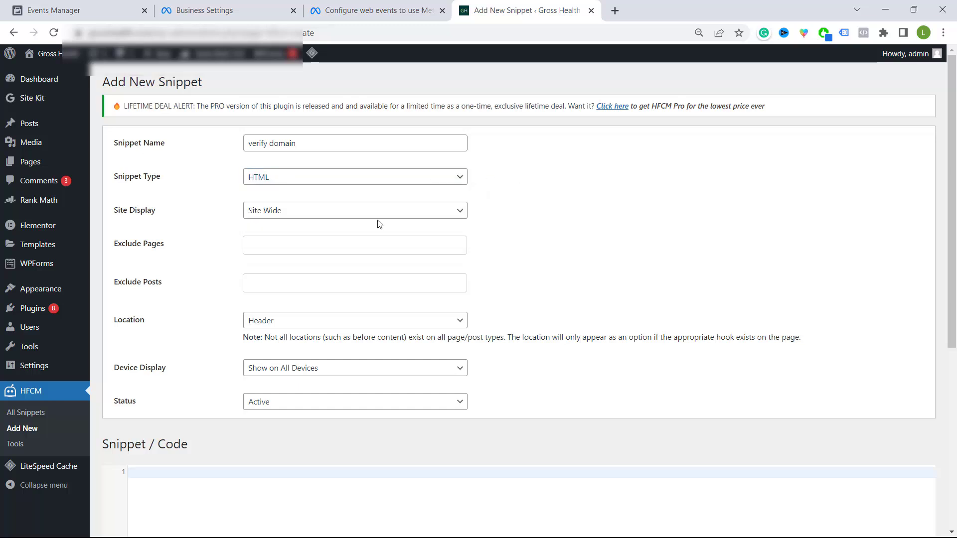
Set the snippet's location to Header and paste the copied Facebook domain-verification meta-tag as its code
scroll(599, 237, "down", 2)
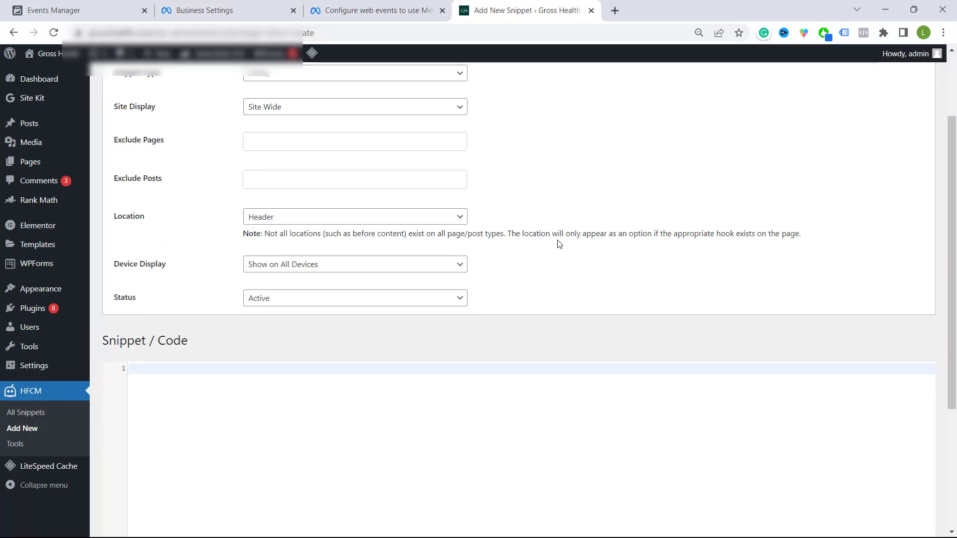
left_click(278, 218)
left_click(271, 229)
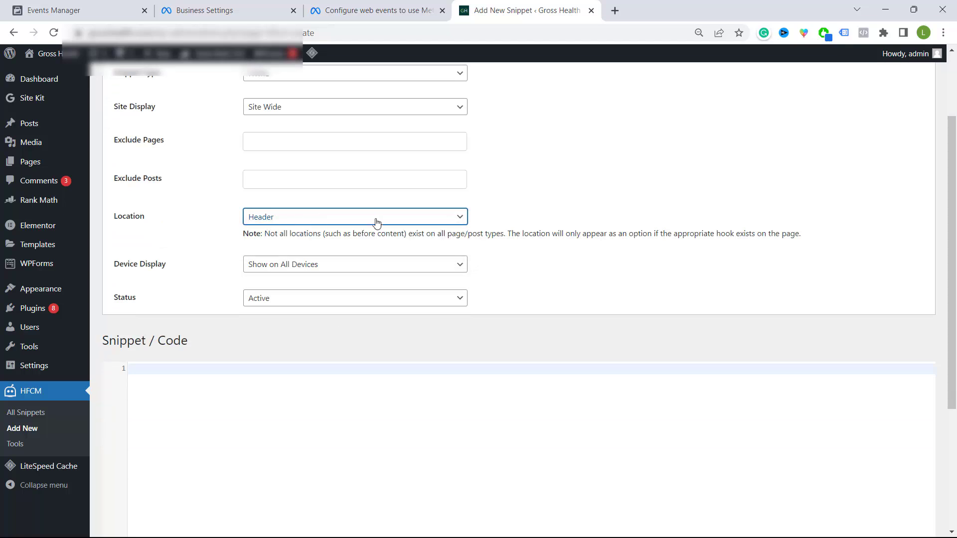
left_click(246, 407)
type("<meta name=\"facebook-domain-verification\" content=\"p2r3wkzrcotwk792cvndgih7h17iy1\" />")
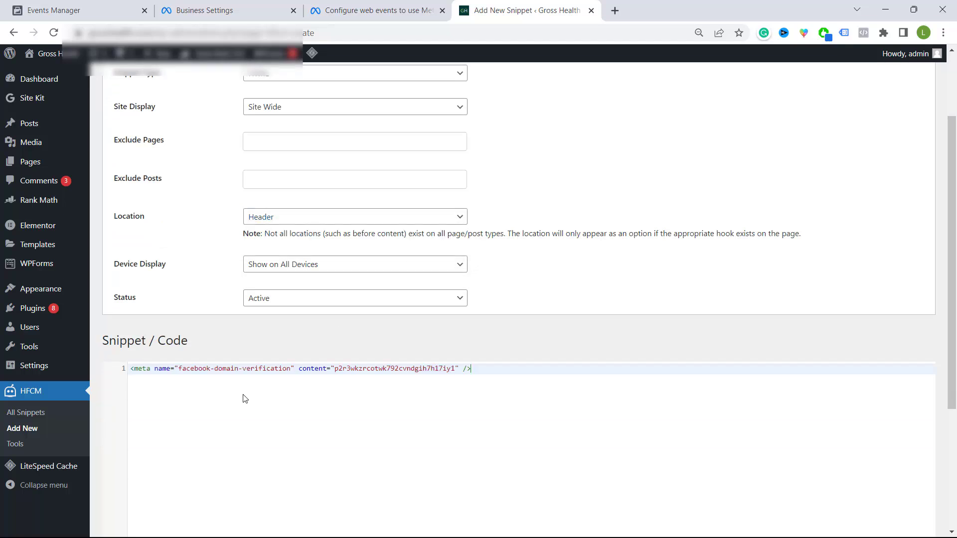
scroll(513, 398, "down", 4)
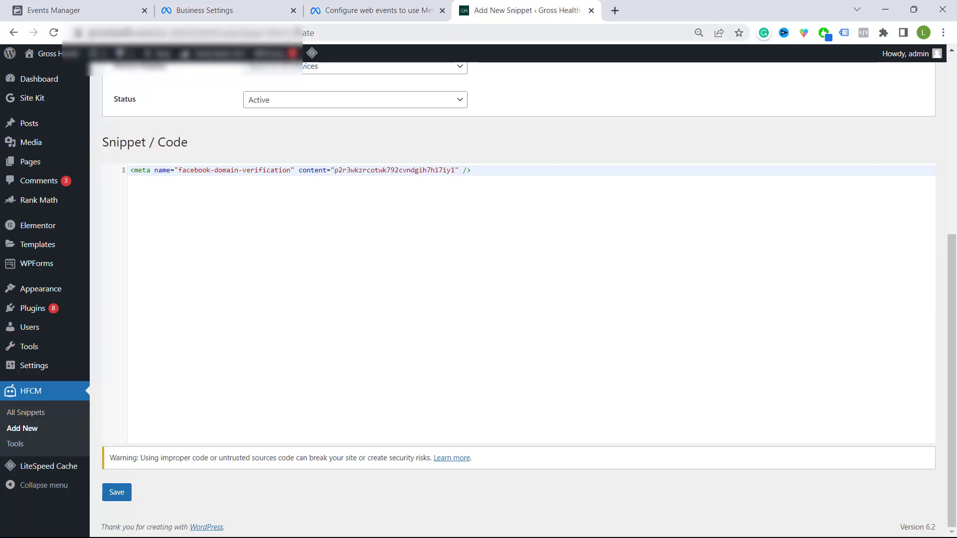
Examine the meta-tag verification instructions for grosshealth.com in Meta Business settings, including the note on how long verification may take
left_click(367, 10)
left_click(247, 15)
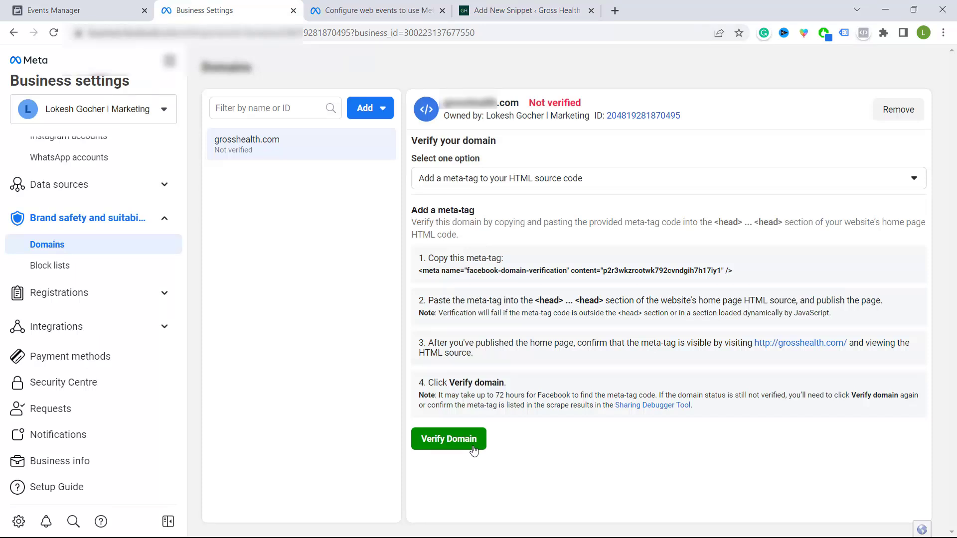
left_click_drag(435, 395, 538, 397)
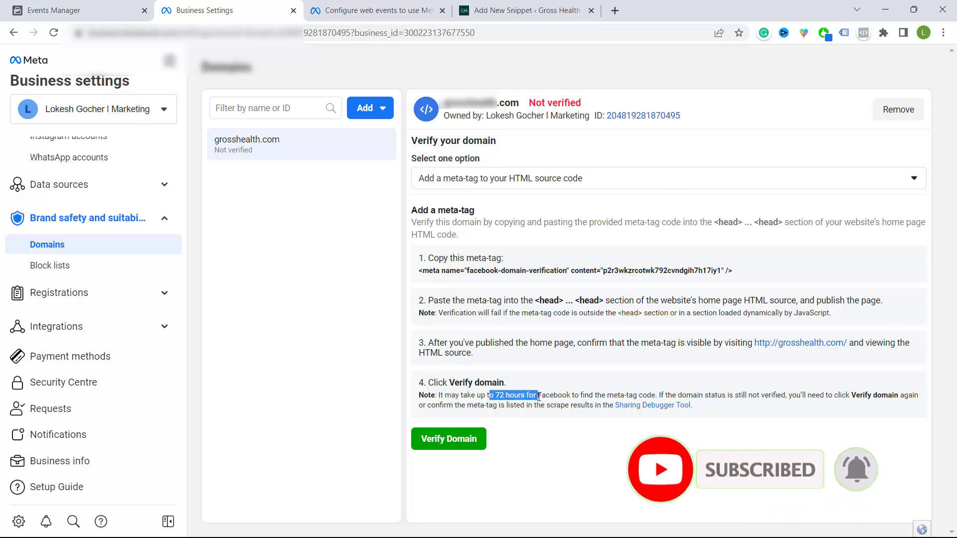
left_click_drag(656, 396, 481, 384)
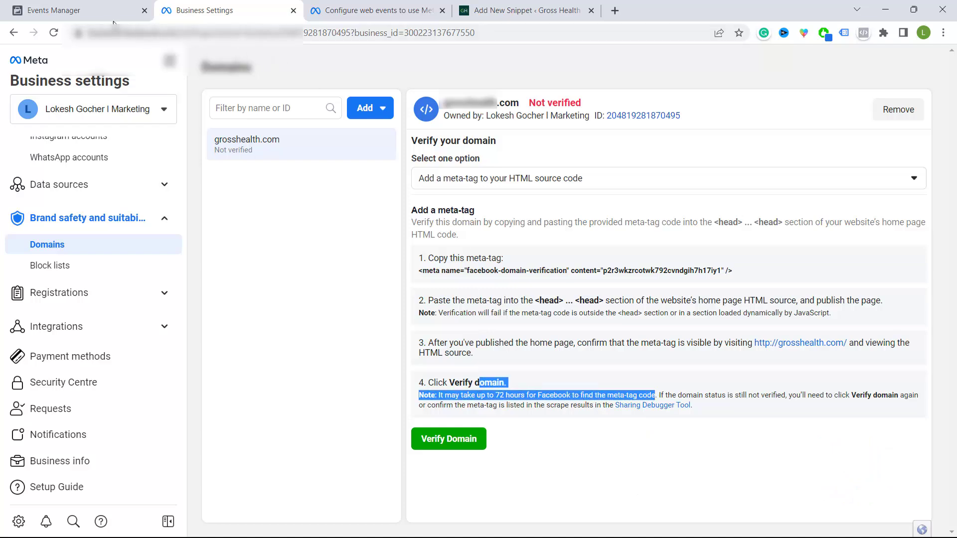
left_click(118, 11)
left_click(498, 11)
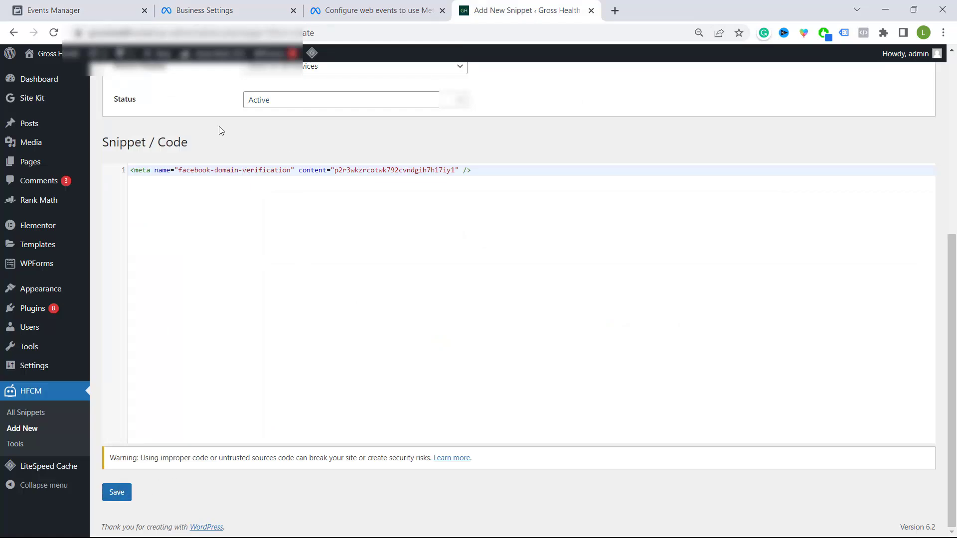
left_click(349, 11)
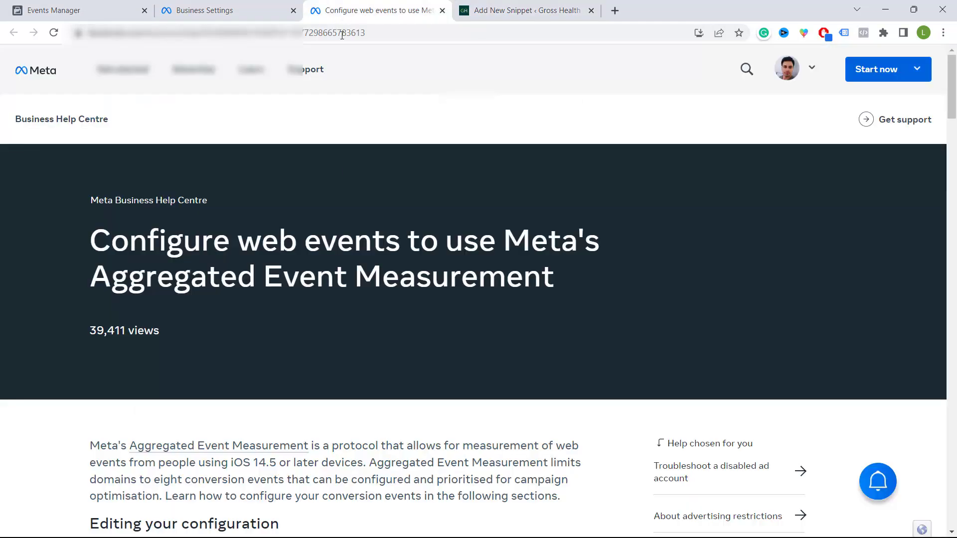
left_click(75, 11)
left_click(220, 6)
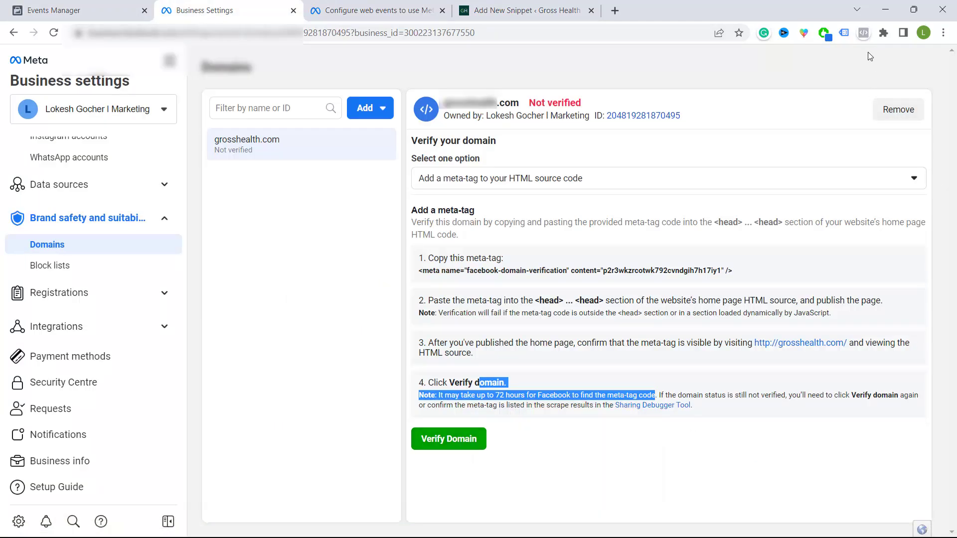
Review the HTML file upload method, and select updating the DNS TXT record as the domain verification option
left_click(515, 180)
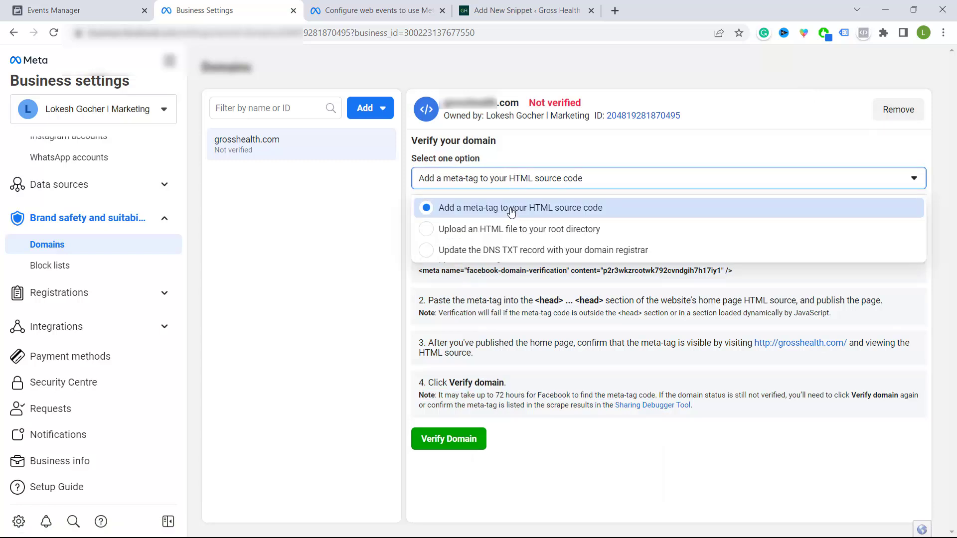
left_click(494, 231)
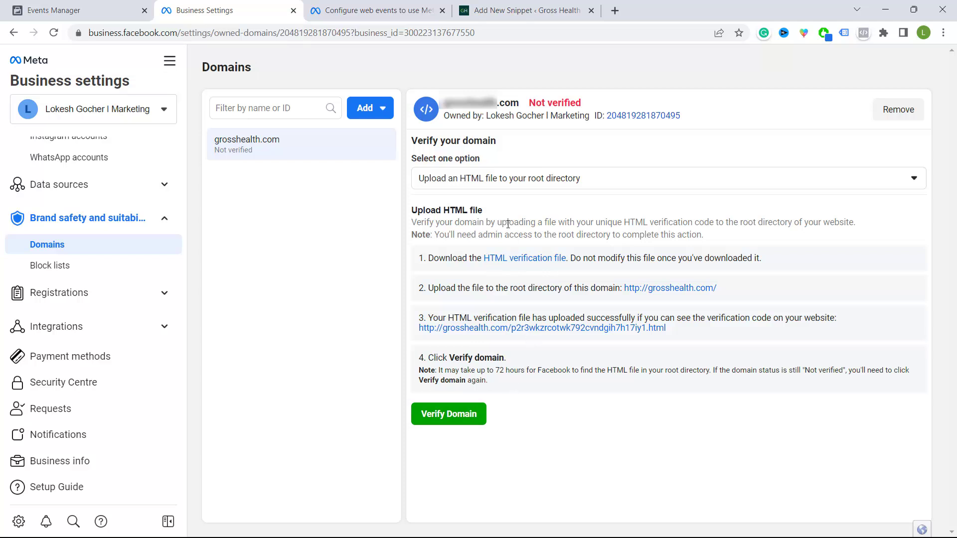
left_click(527, 183)
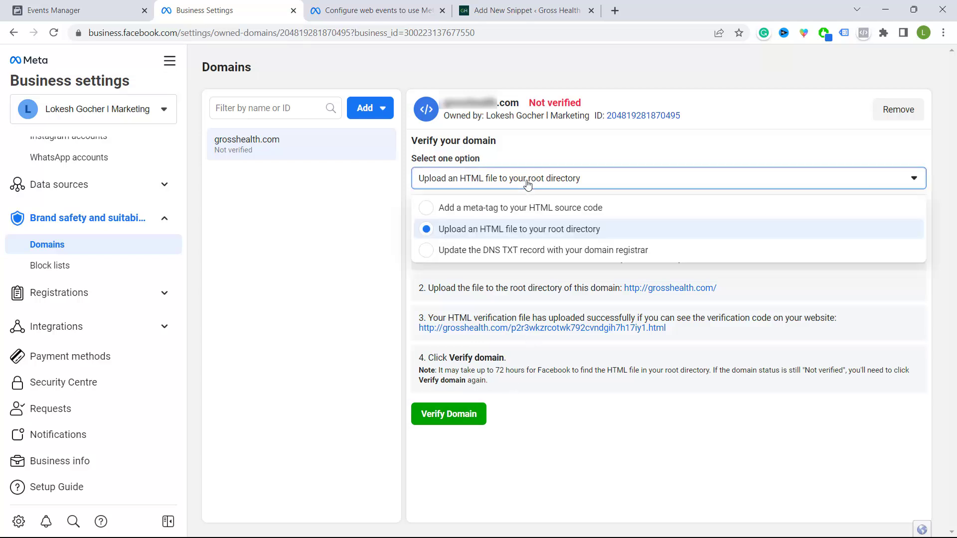
left_click(494, 253)
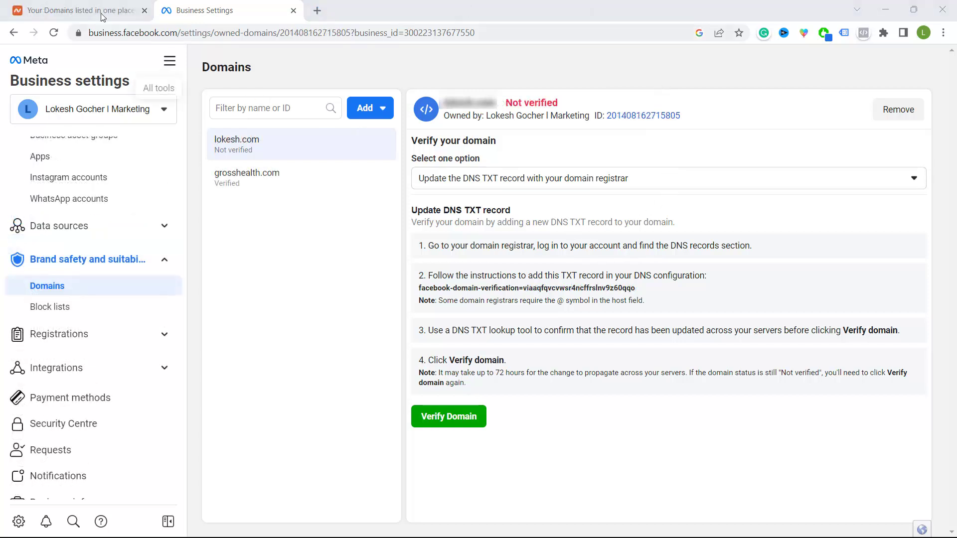
Switch to Namecheap, open the management page of the domain expiring Nov 25, 2023, and review its nameserver options
left_click(107, 18)
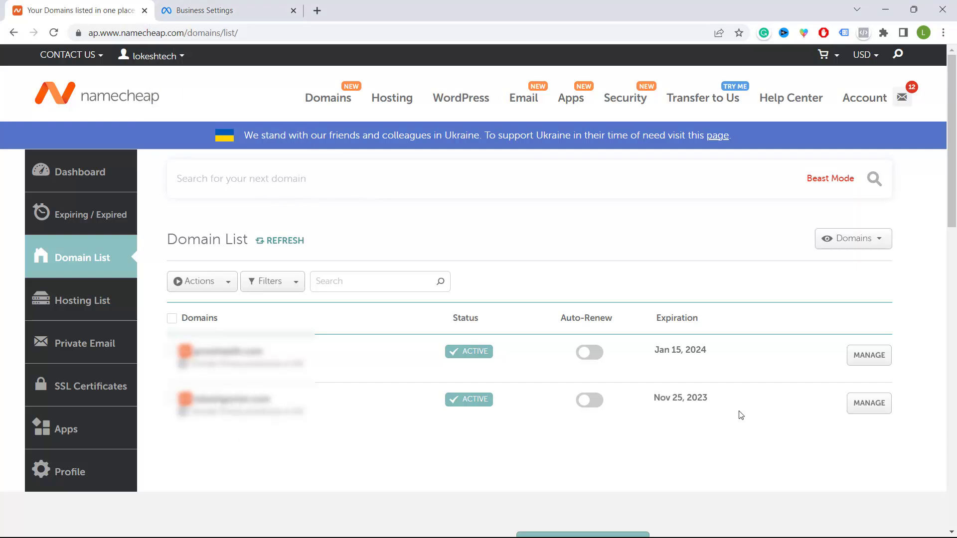
left_click(877, 408)
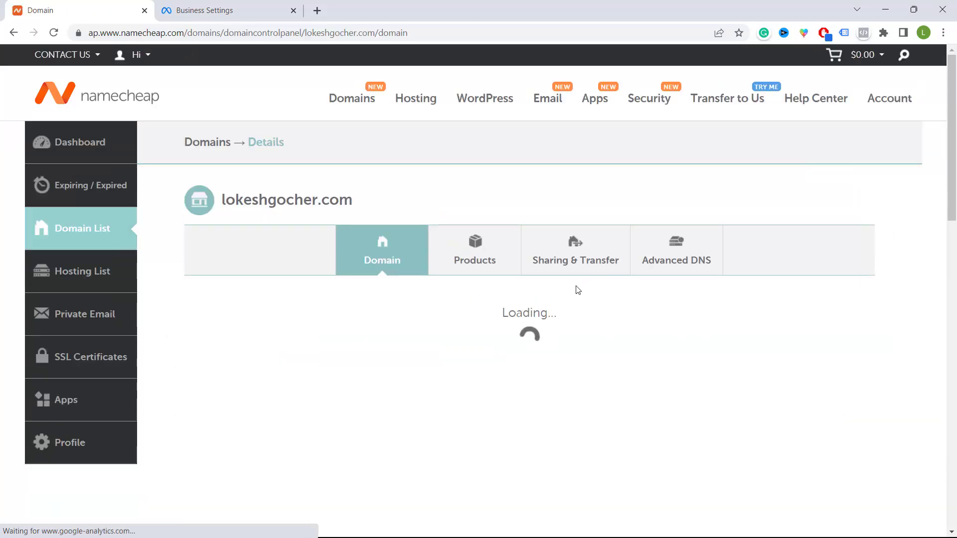
scroll(729, 307, "down", 4)
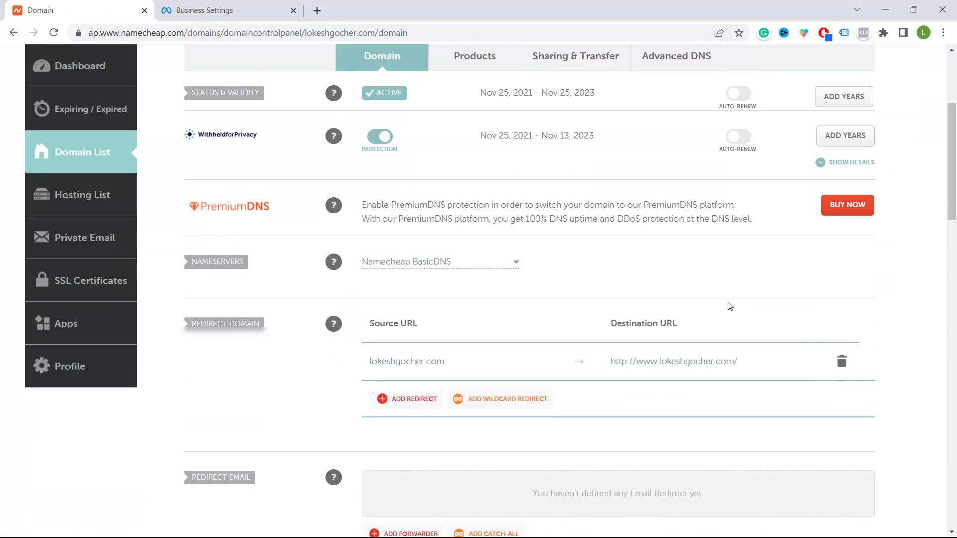
scroll(729, 303, "up", 4)
scroll(708, 299, "down", 2)
scroll(484, 289, "down", 2)
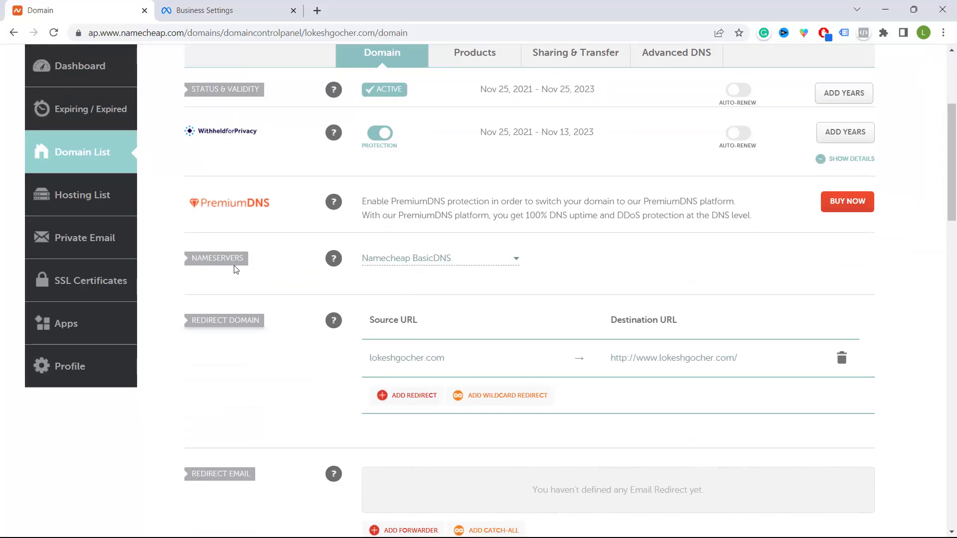
left_click(514, 260)
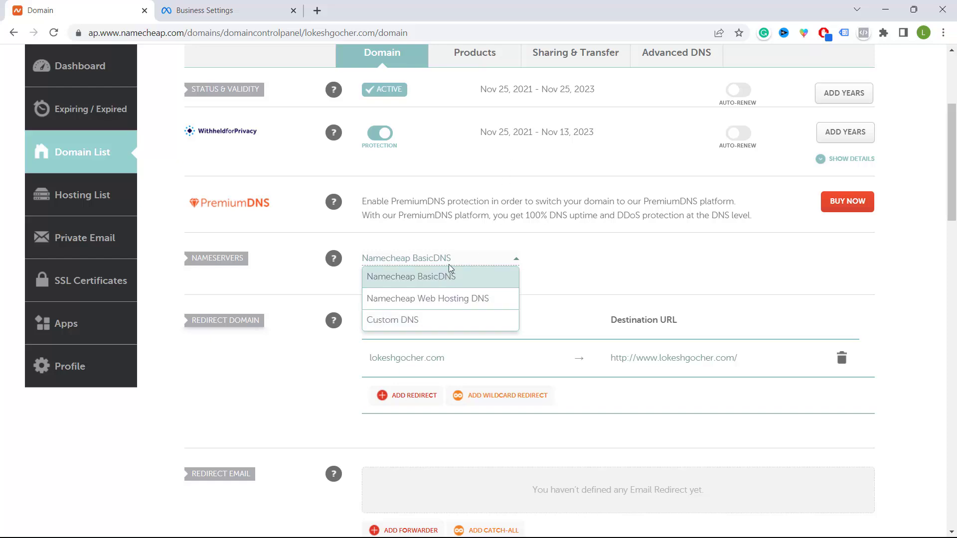
left_click(566, 258)
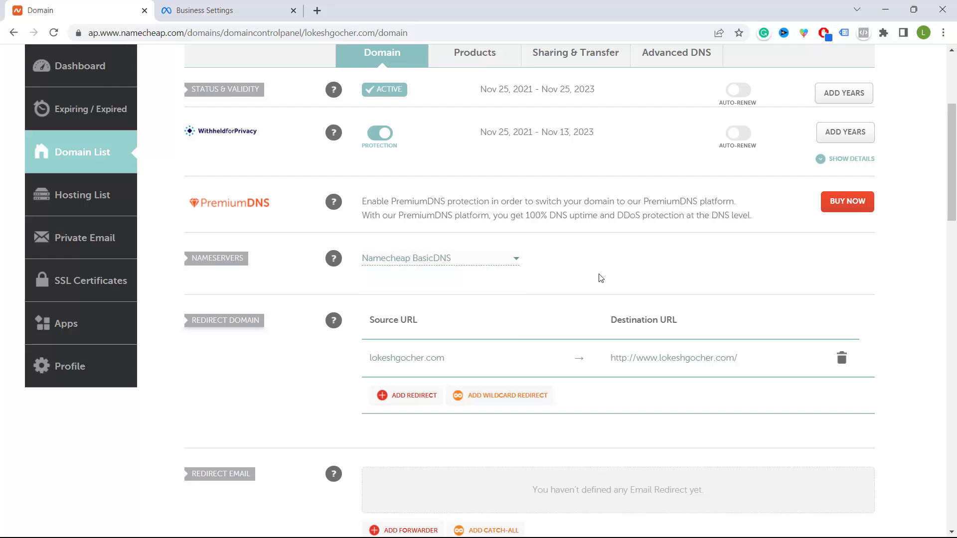
Open the domain's advanced DNS settings at the host records
scroll(593, 274, "up", 4)
left_click(689, 260)
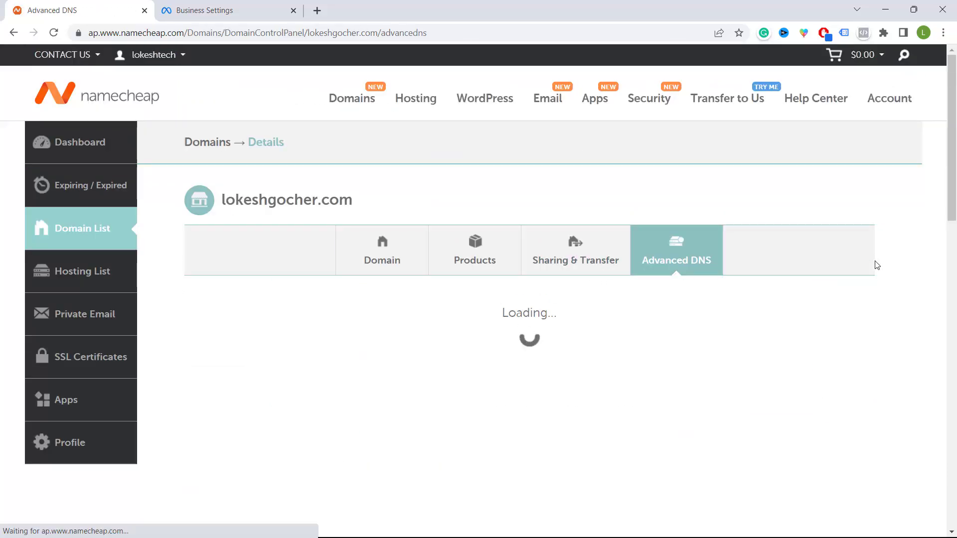
scroll(878, 265, "down", 2)
scroll(755, 278, "down", 2)
scroll(633, 282, "up", 2)
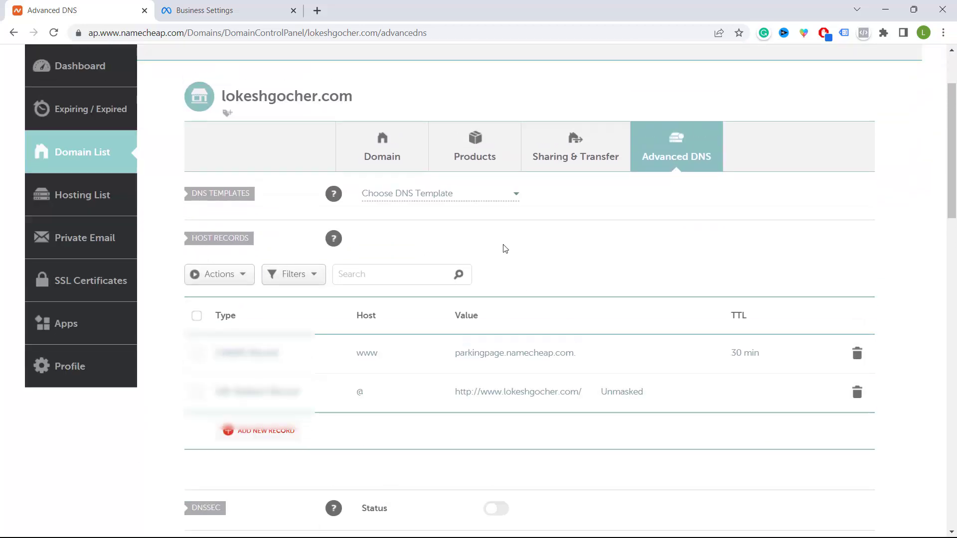
scroll(504, 248, "down", 2)
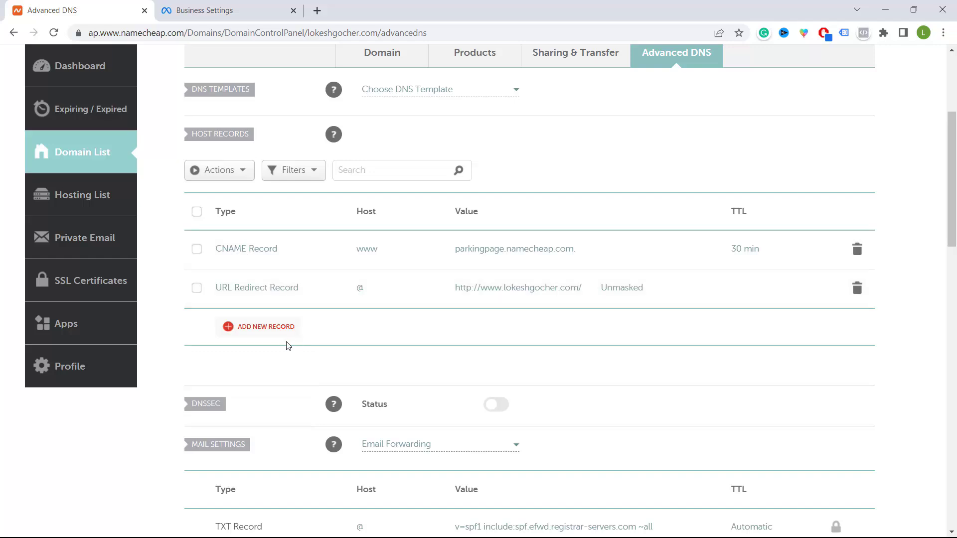
Add a new TXT record to the host records with @ as the host
left_click(269, 328)
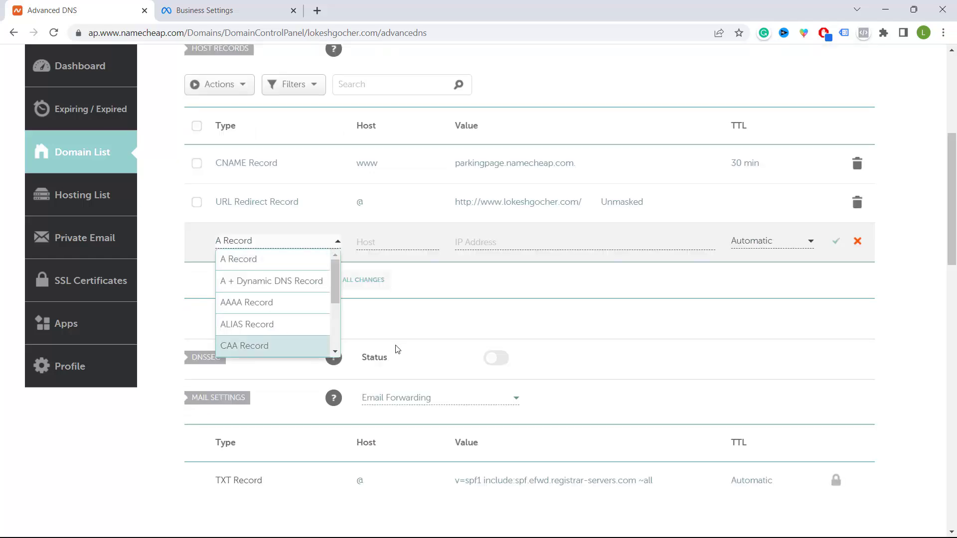
scroll(289, 297, "down", 4)
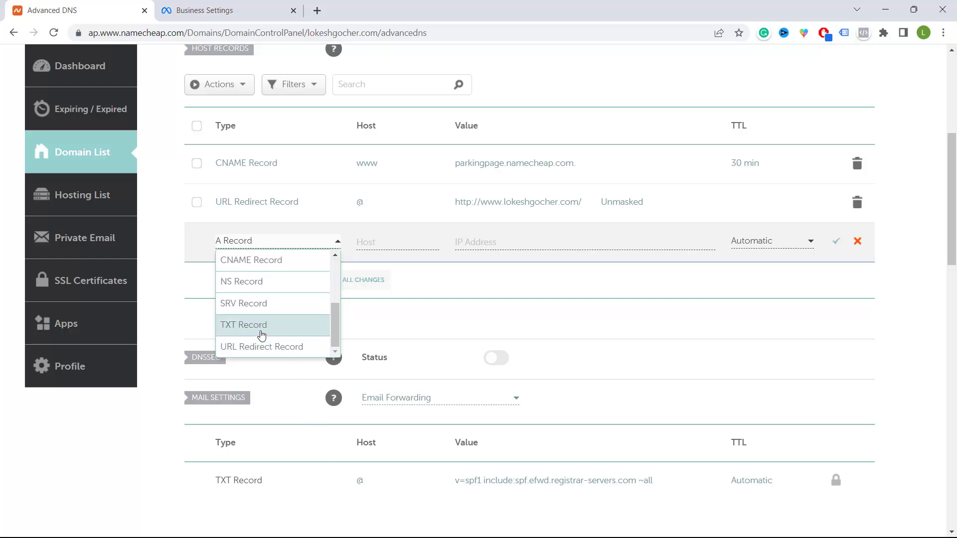
left_click(261, 325)
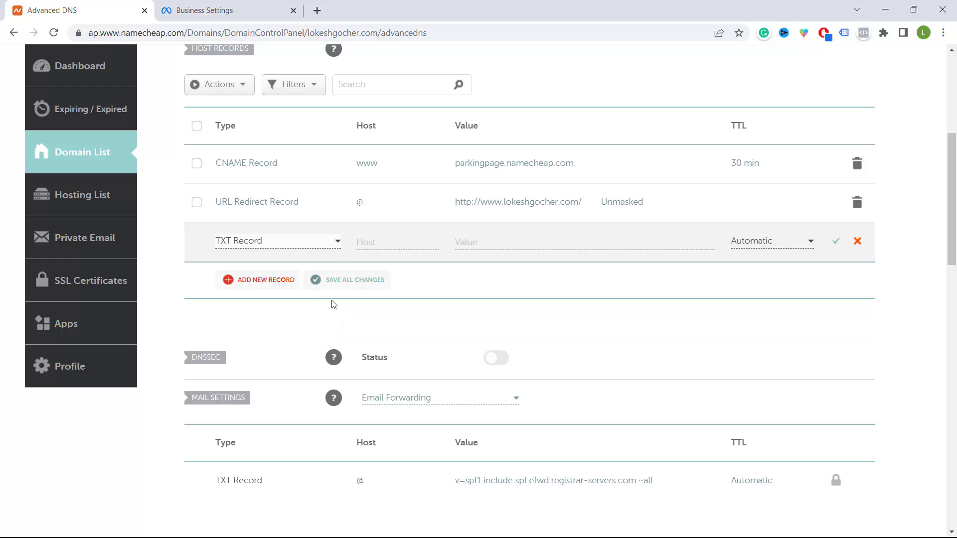
left_click(375, 245)
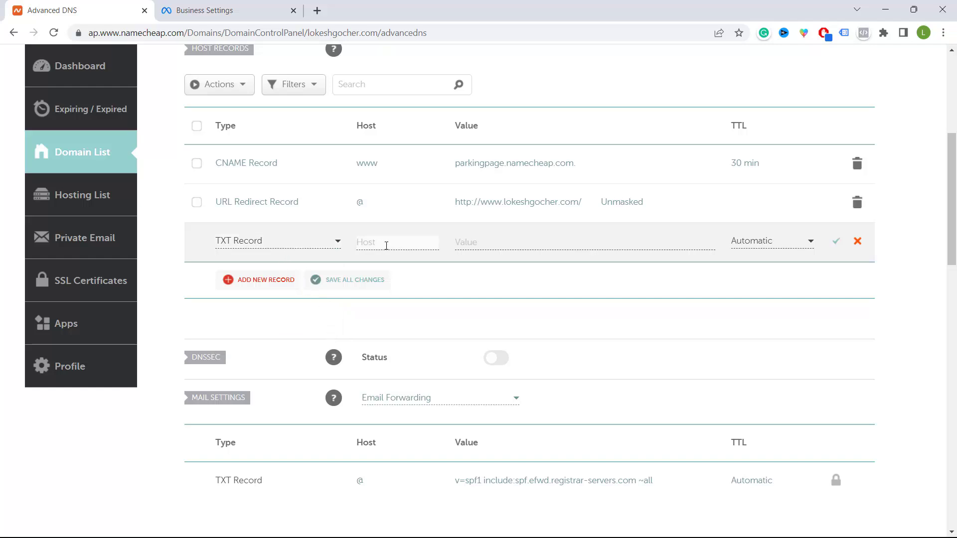
type("@")
key("Tab")
Copy the Facebook domain-verification TXT string from Meta Business settings into the value of the new TXT record
left_click(231, 11)
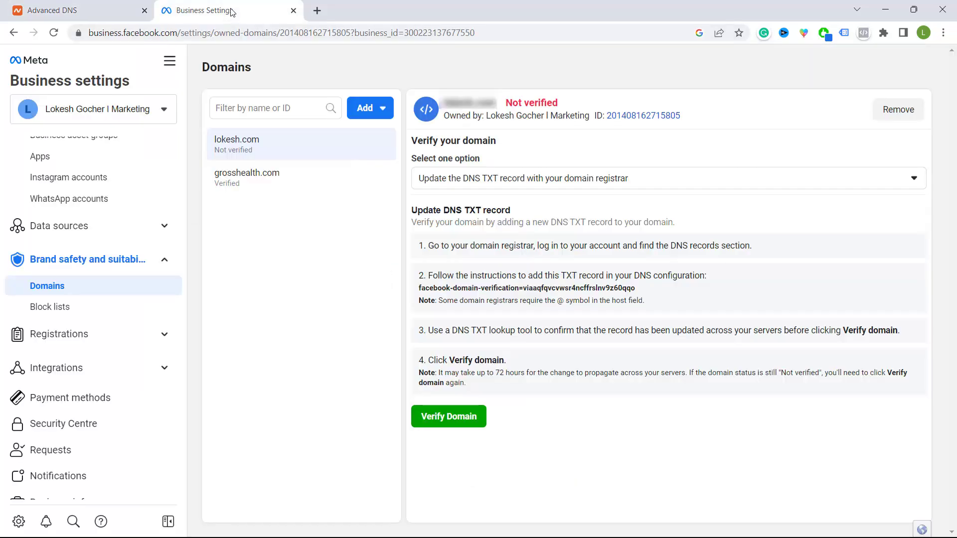
left_click(424, 289)
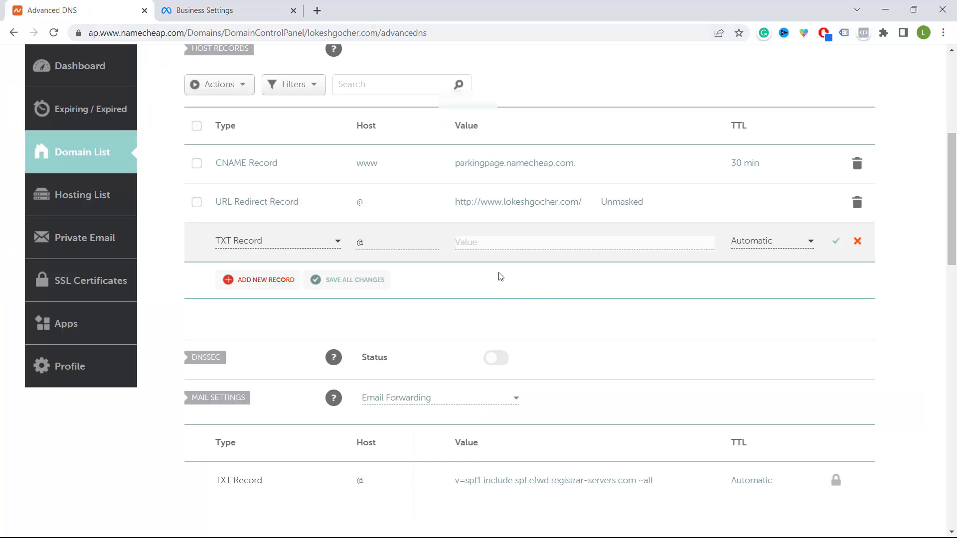
key("ctrl+v")
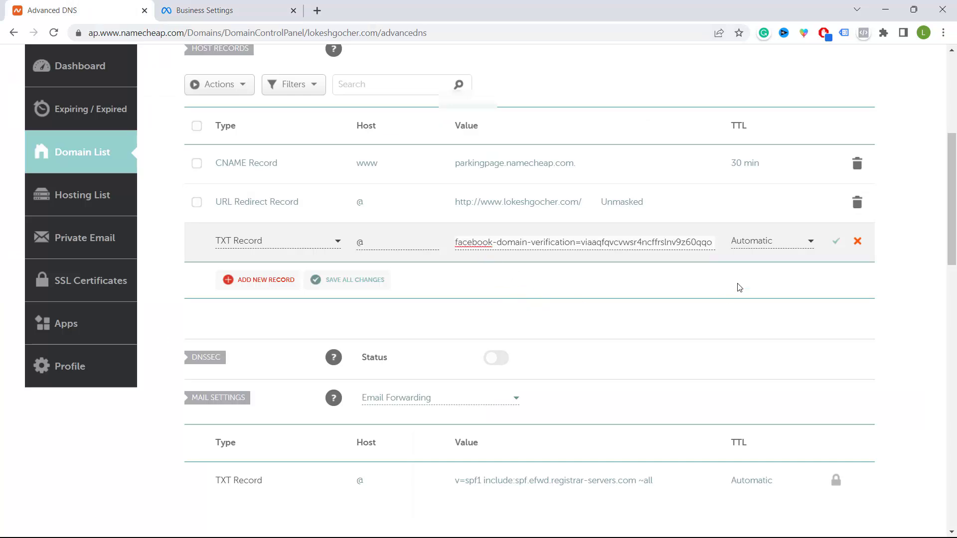
Save the new Facebook domain-verification TXT record in the host records with an Automatic TTL
left_click(804, 242)
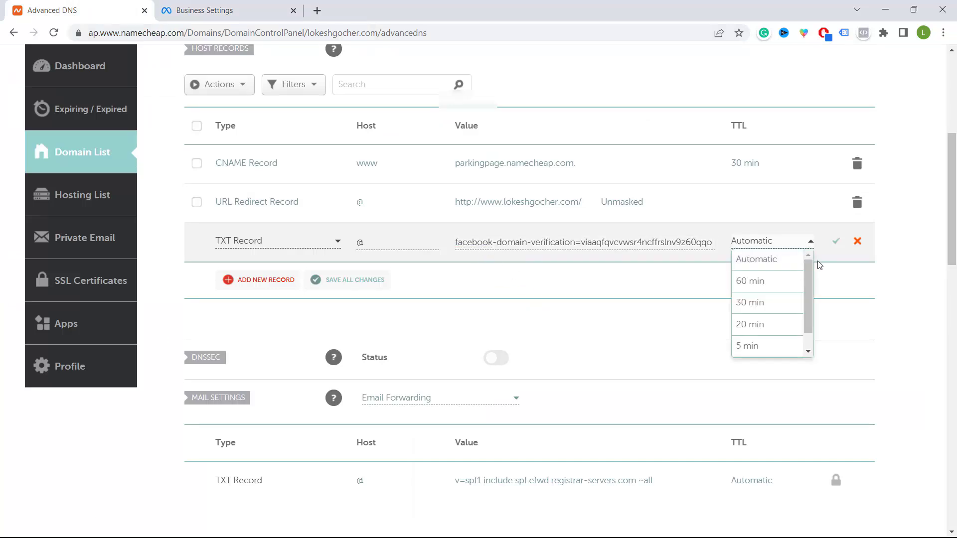
left_click(829, 265)
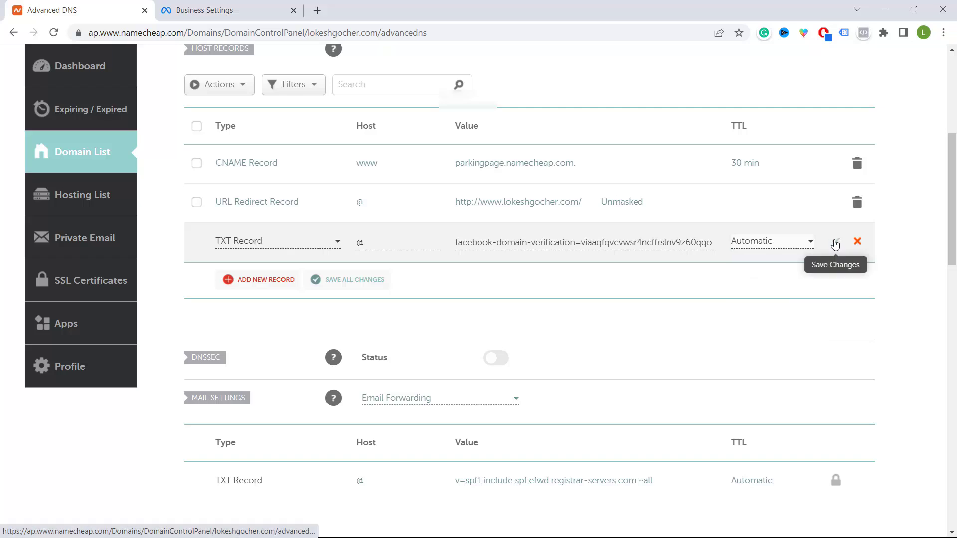
left_click(835, 244)
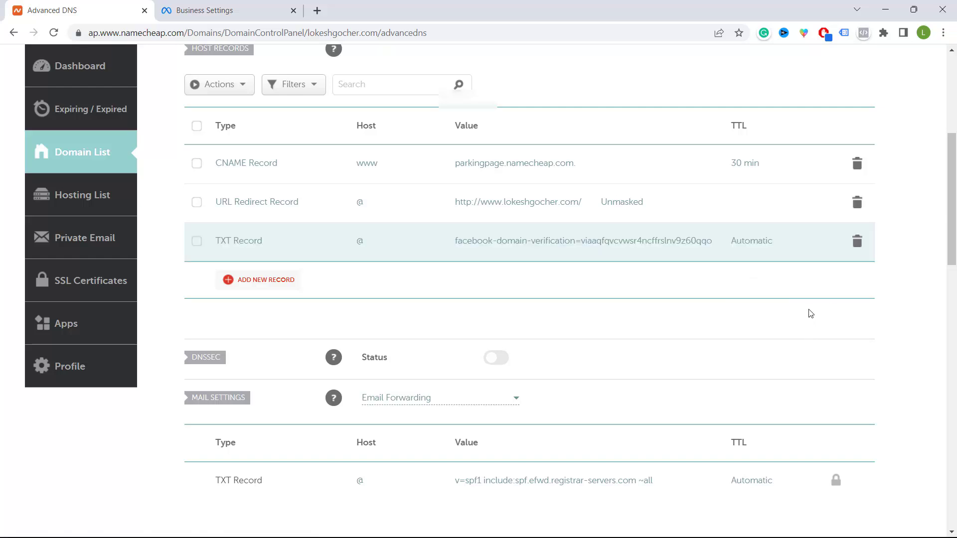
scroll(594, 304, "up", 2)
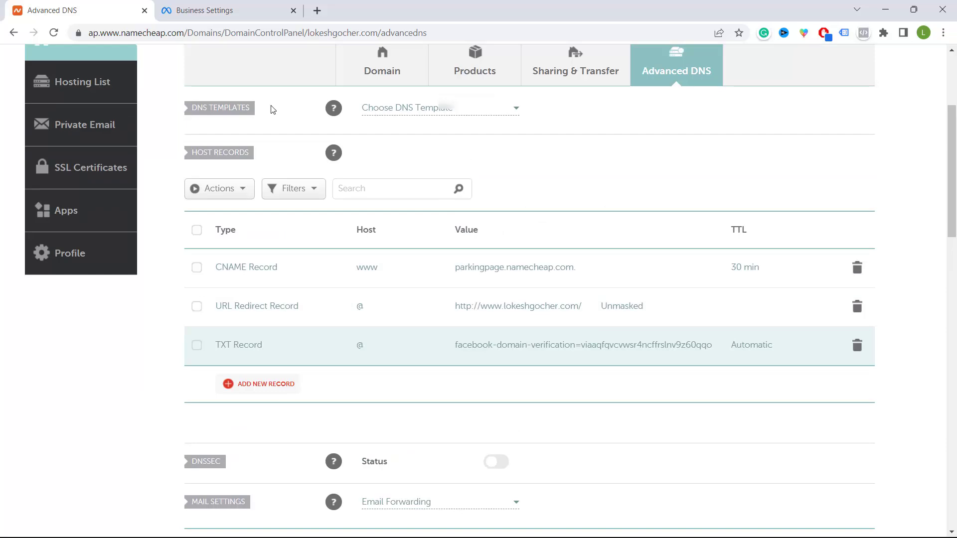
Switch to Meta Business settings, run the domain verification for grosshealth.com, and check the domain's status
left_click(230, 12)
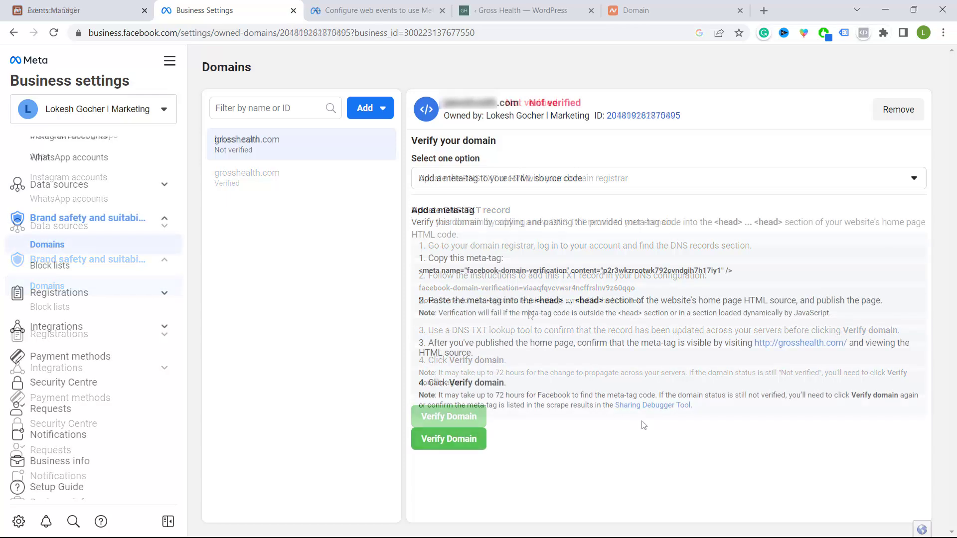
left_click(458, 445)
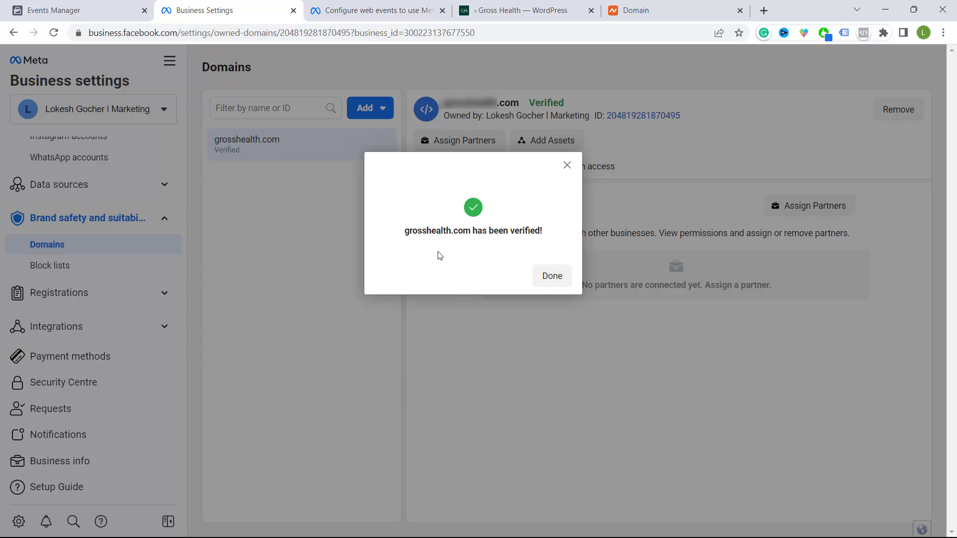
left_click(549, 275)
left_click_drag(530, 102, 564, 103)
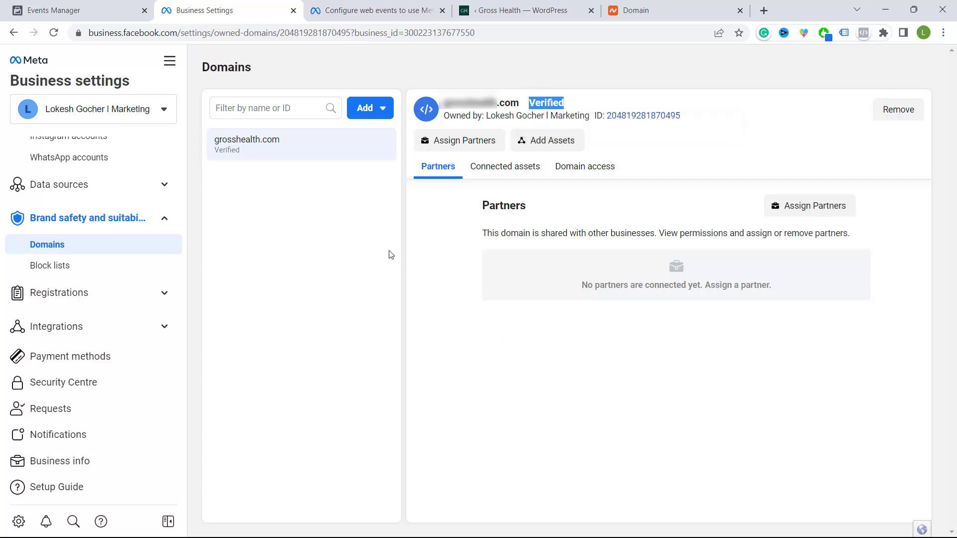